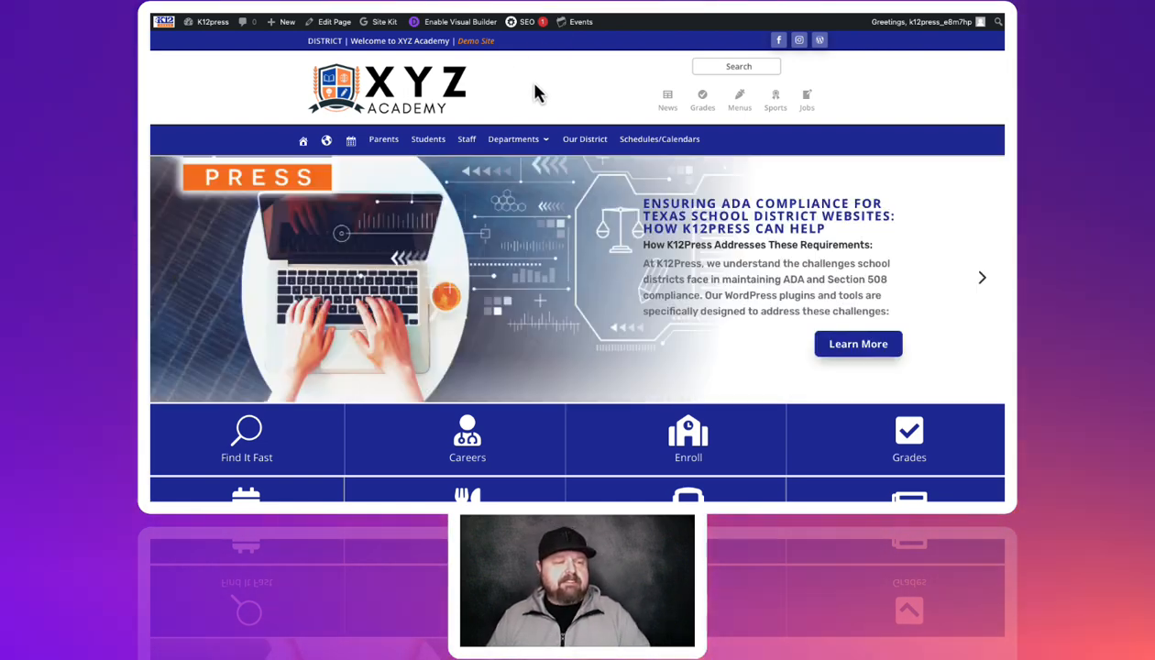
Open the Welcome to Financial Services page via Departments > Finance
{"action": "mouse_move", "coordinate": [522, 159]}
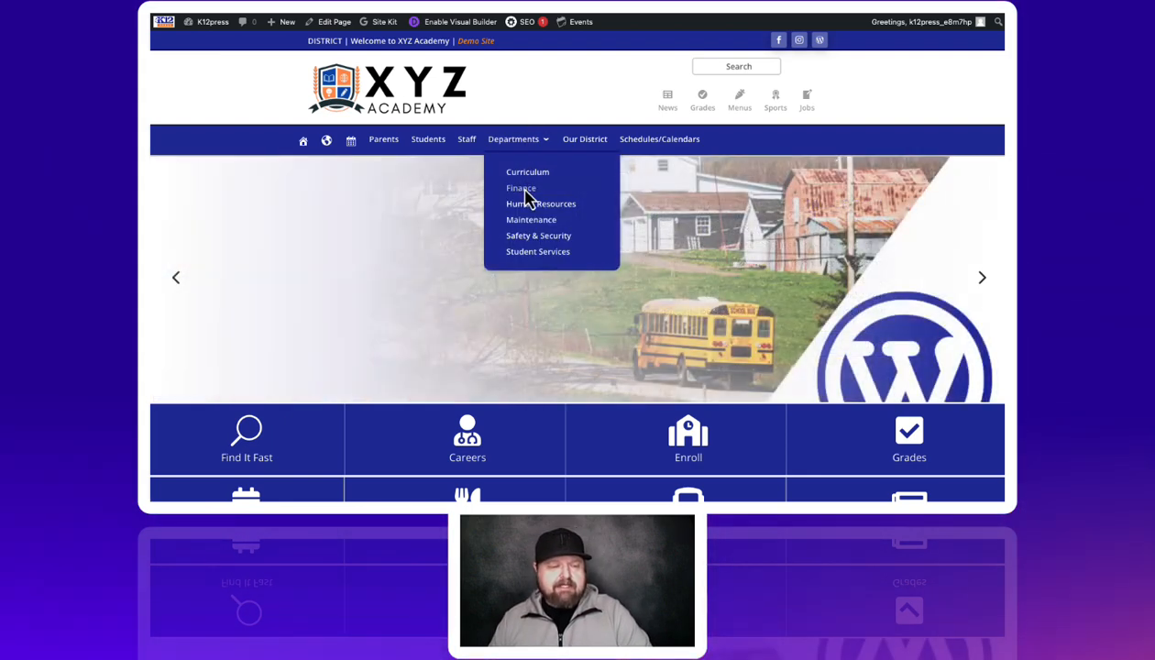
{"action": "left_click", "coordinate": [521, 190]}
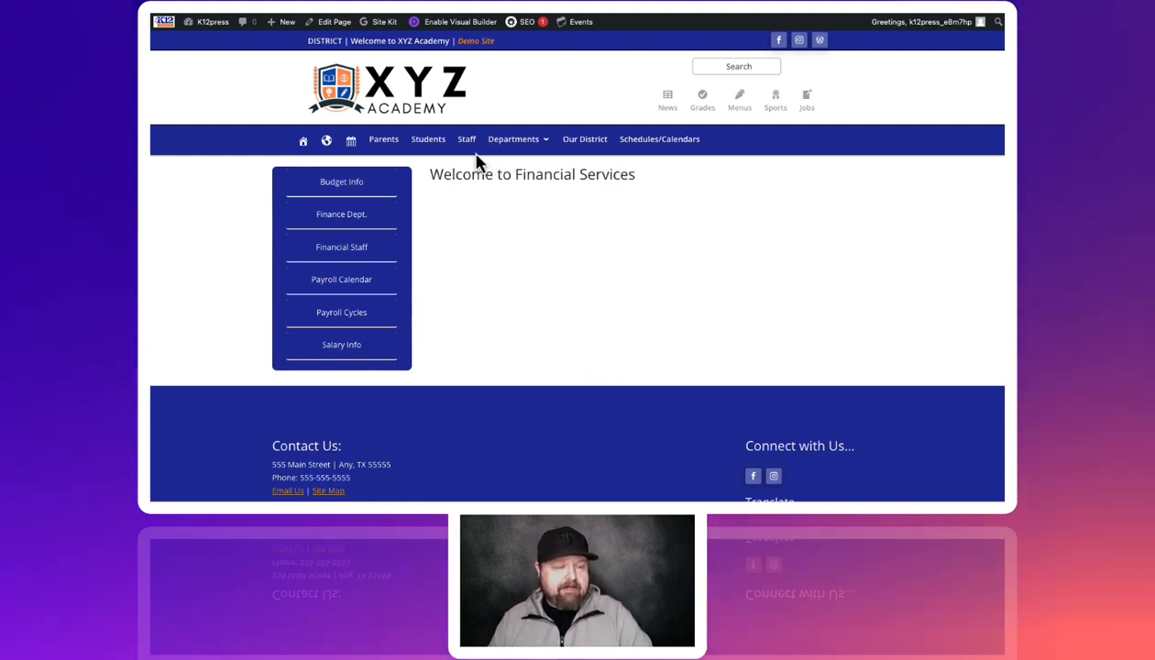
Enable the Visual Builder and show the column layout choices for the welcome row
{"action": "left_click", "coordinate": [461, 23]}
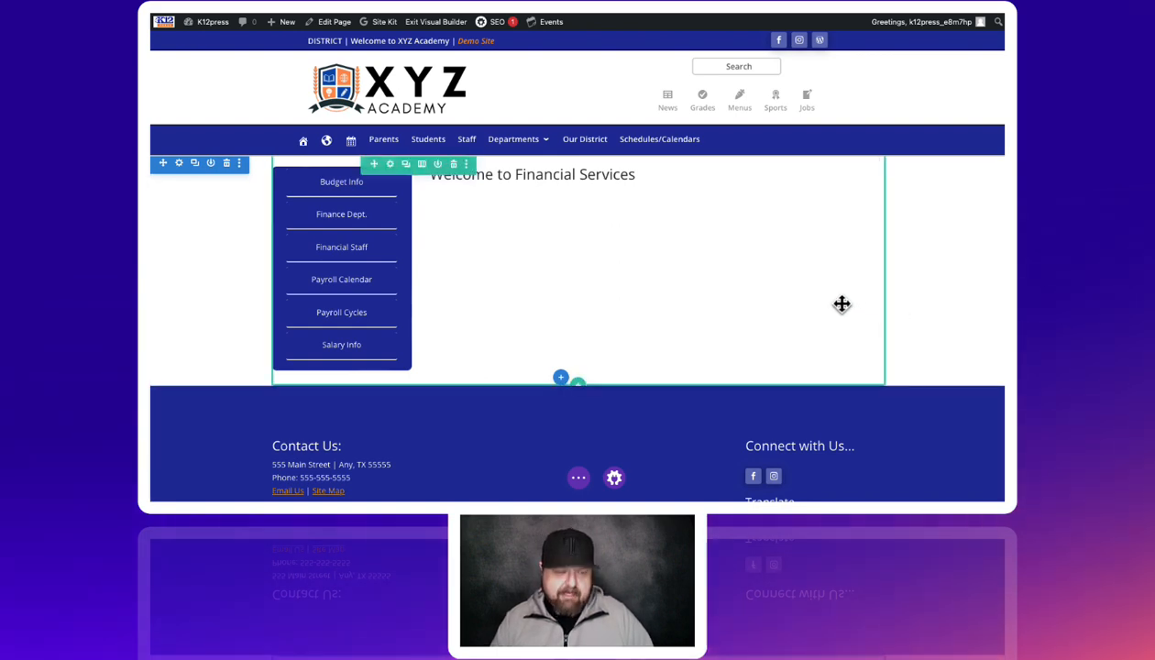
{"action": "left_click", "coordinate": [422, 165]}
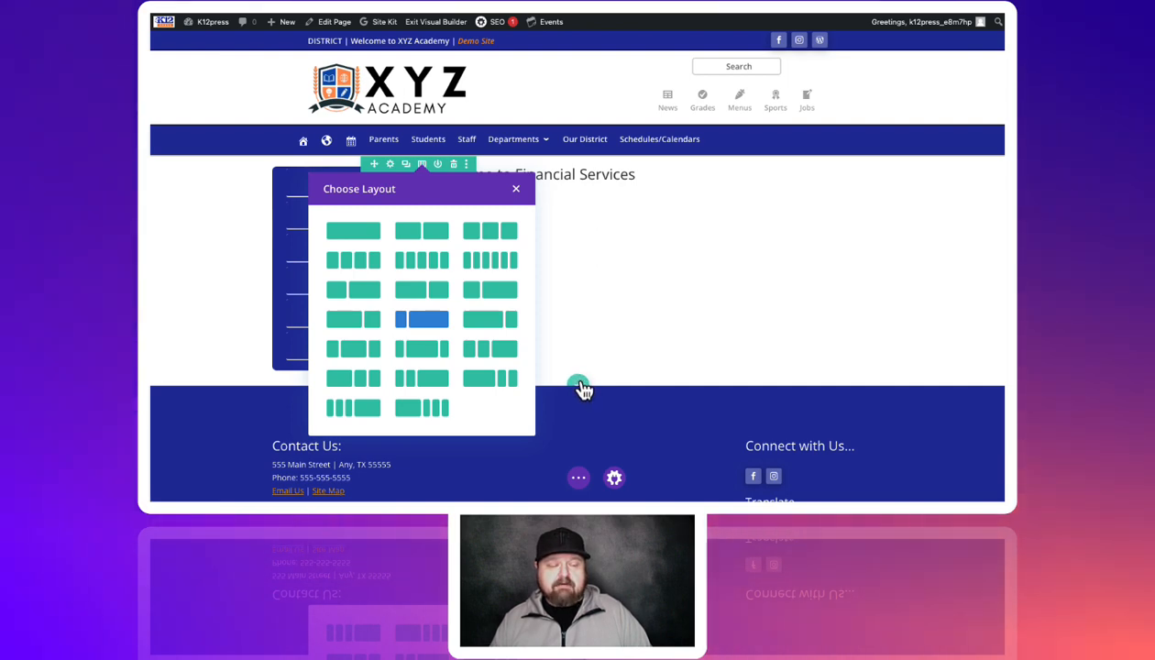
Start inserting a new row, then dismiss the Insert Row dialog without adding one
{"action": "left_click", "coordinate": [583, 384]}
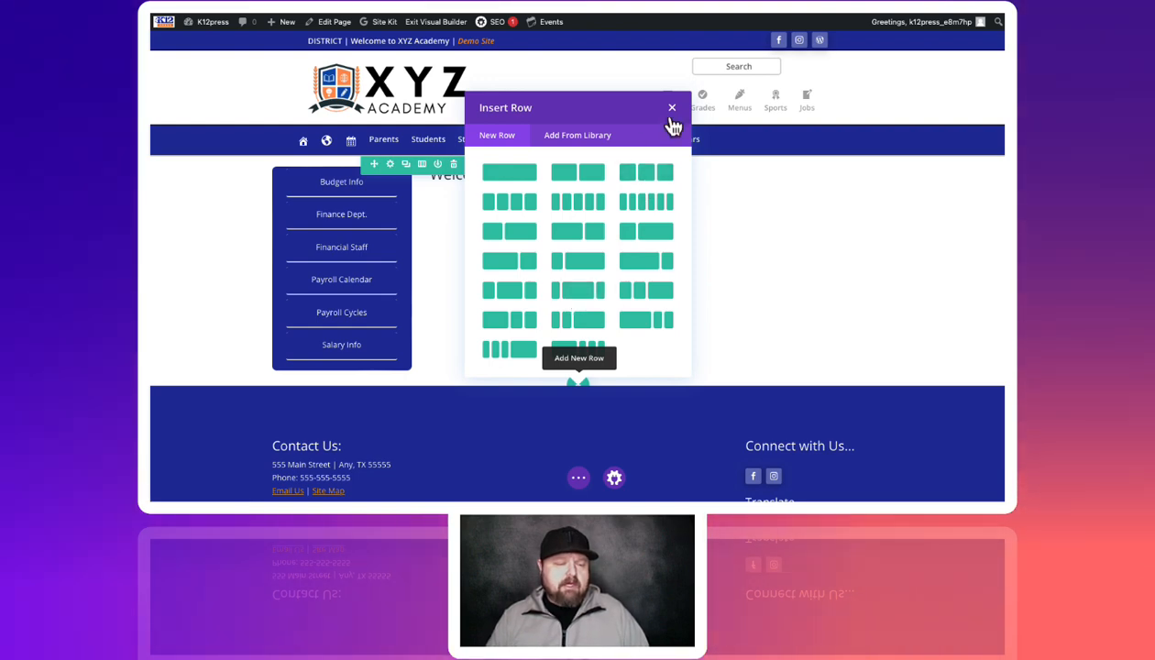
{"action": "left_click", "coordinate": [671, 112]}
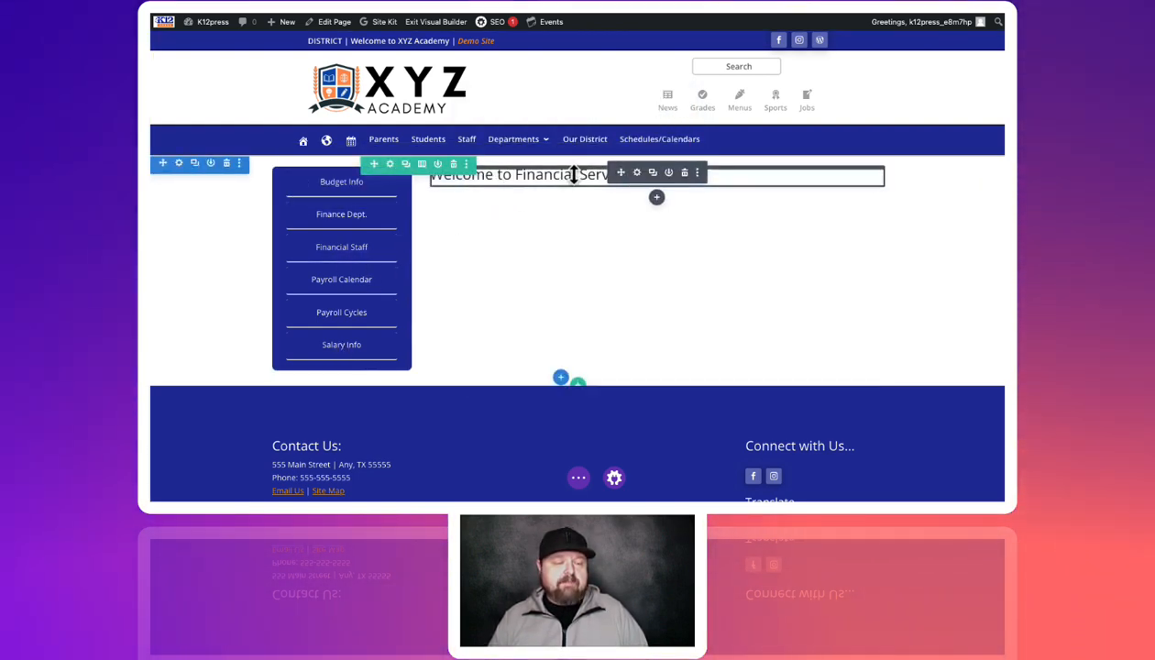
{"action": "left_click", "coordinate": [638, 175]}
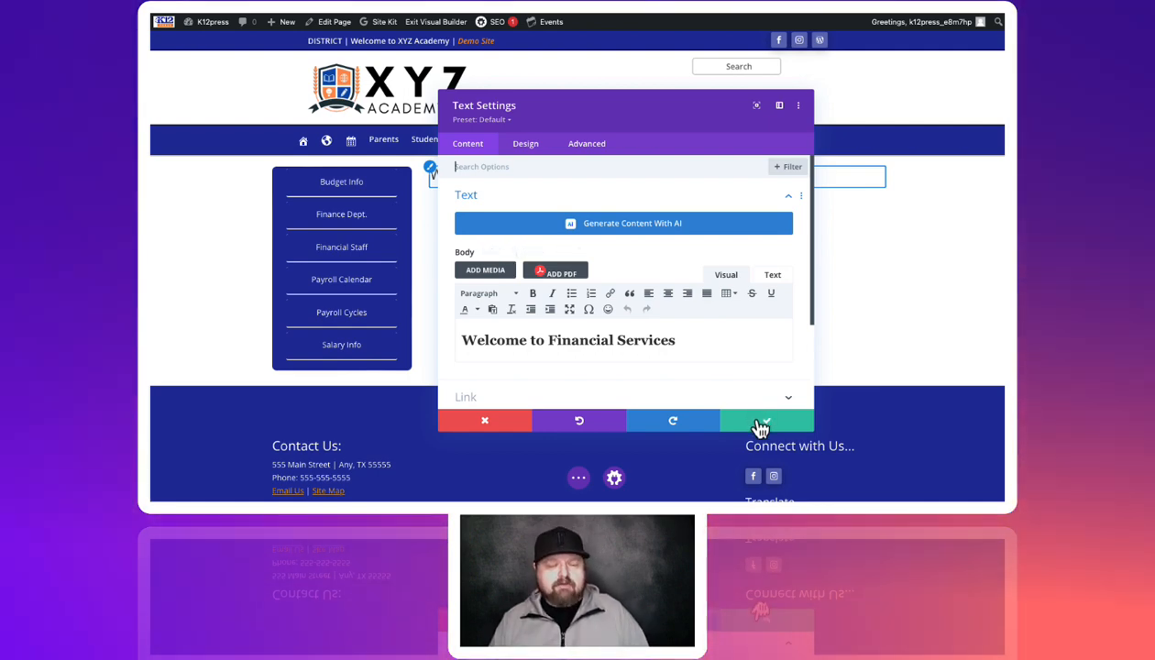
{"action": "left_click", "coordinate": [760, 417]}
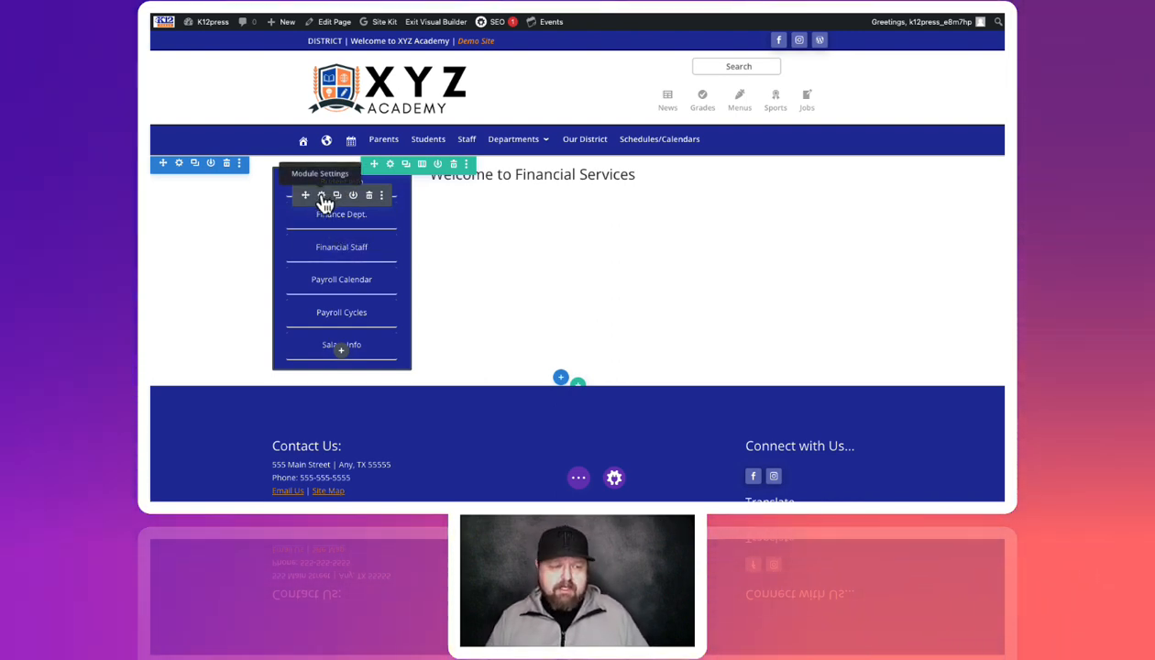
{"action": "left_click", "coordinate": [321, 197]}
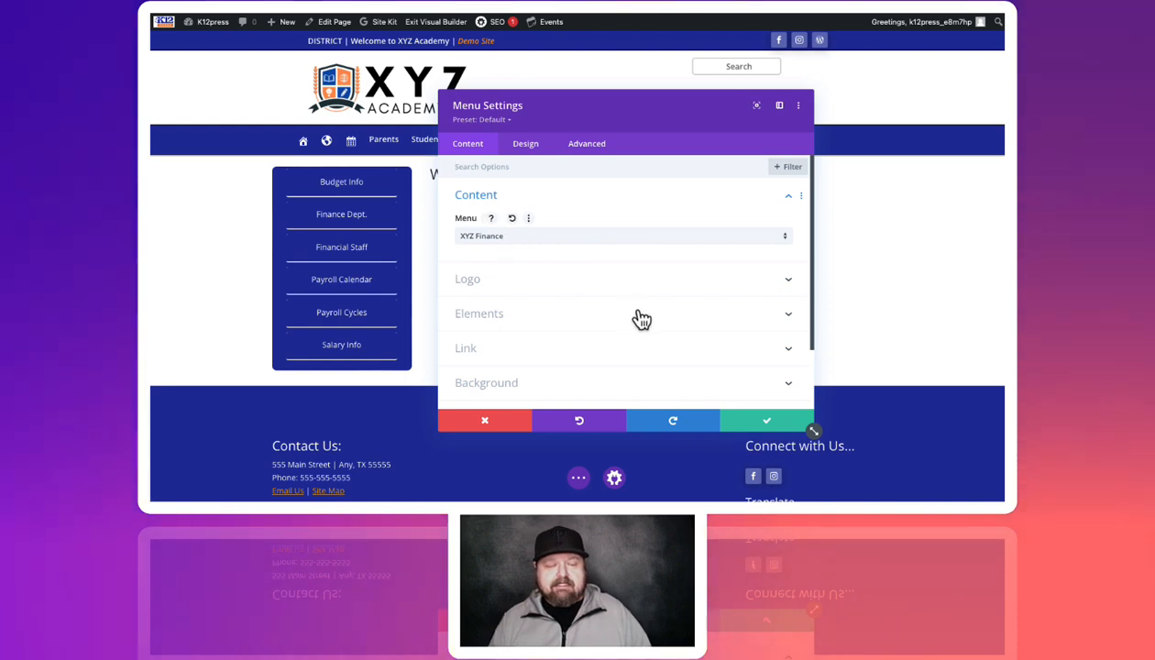
{"action": "left_click", "coordinate": [781, 422]}
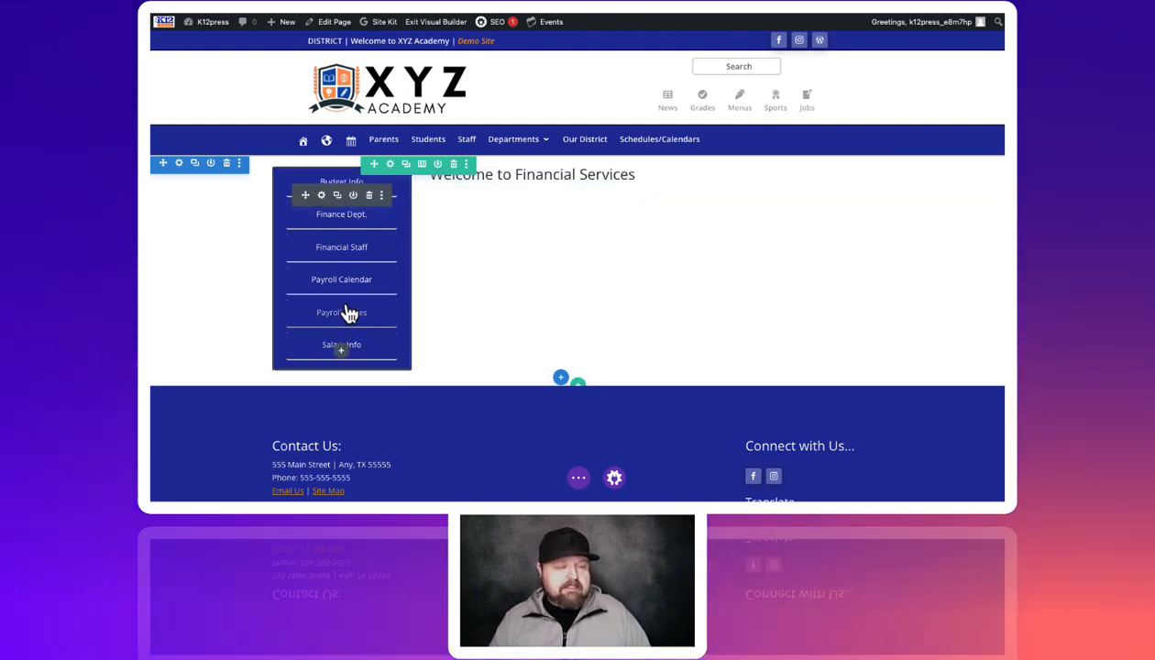
{"action": "scroll", "coordinate": [354, 278], "scroll_direction": "down", "scroll_amount": 1}
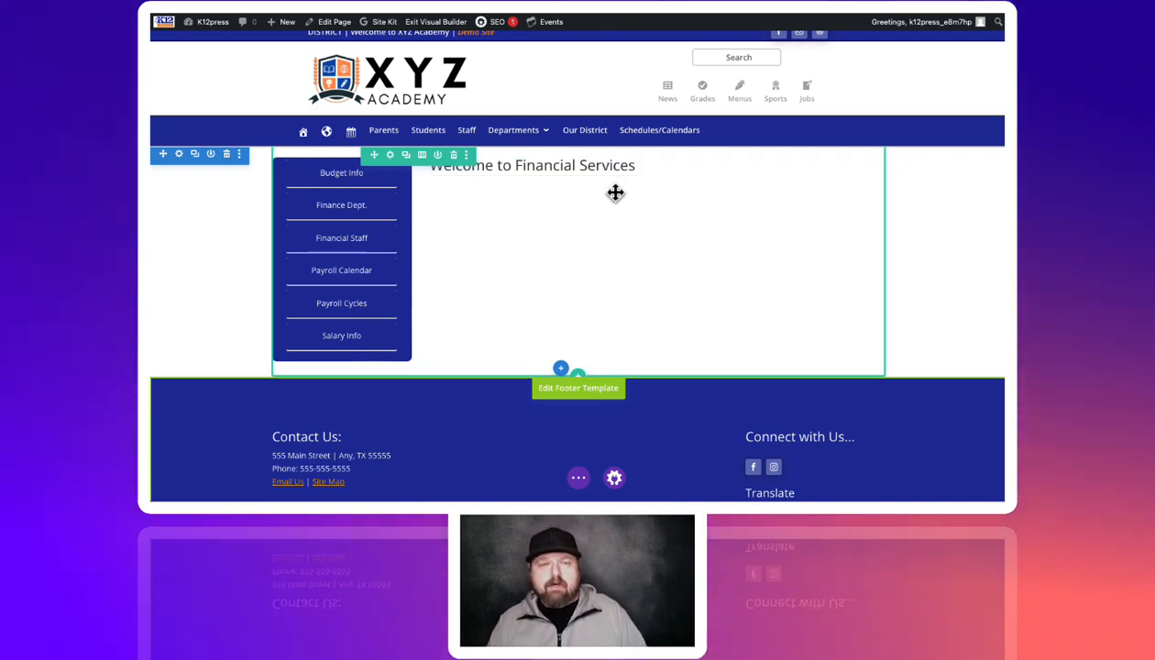
Add the Financial Services Department intro paragraph to the Welcome heading's text module
{"action": "mouse_move", "coordinate": [604, 170]}
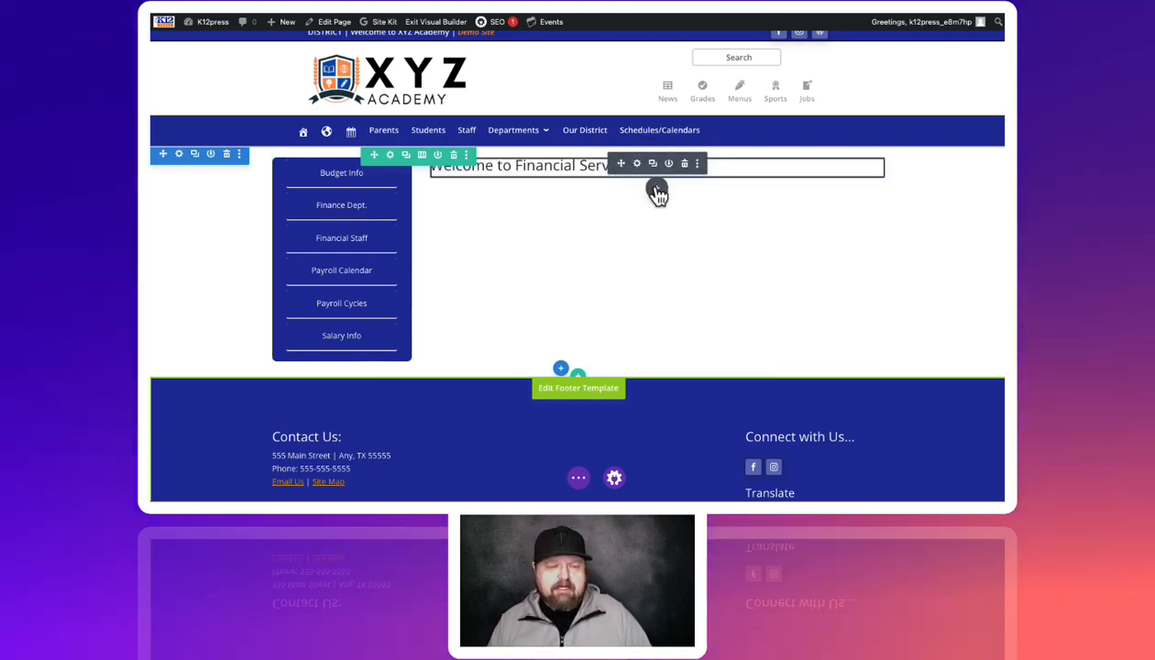
{"action": "left_click", "coordinate": [640, 165]}
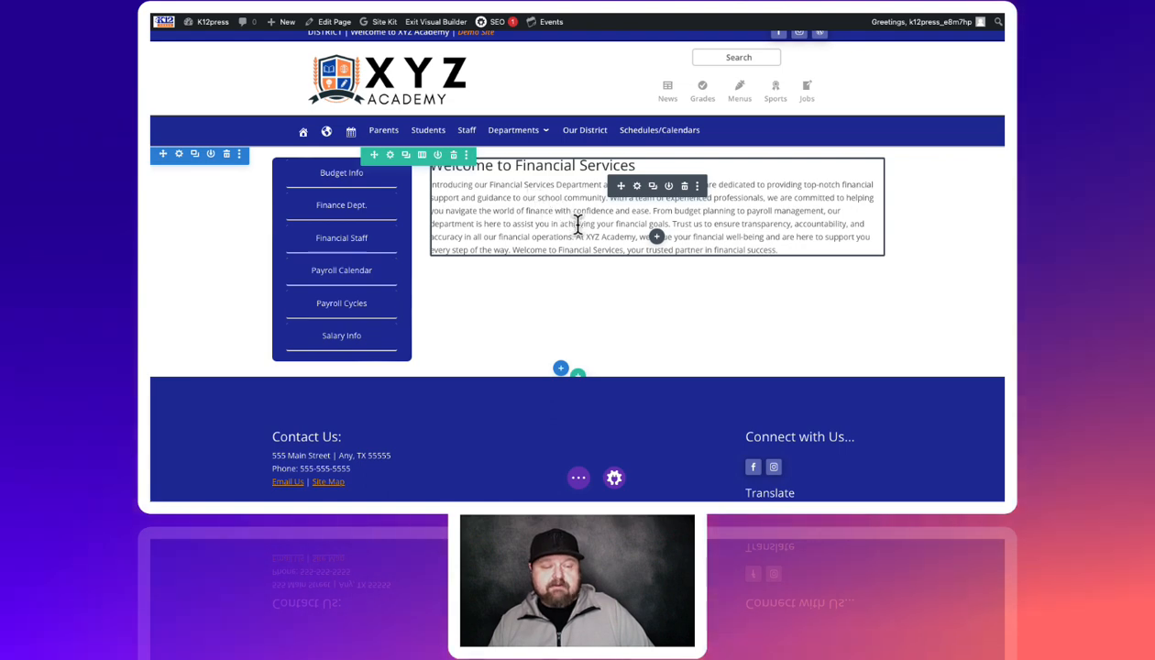
{"action": "left_click", "coordinate": [658, 238]}
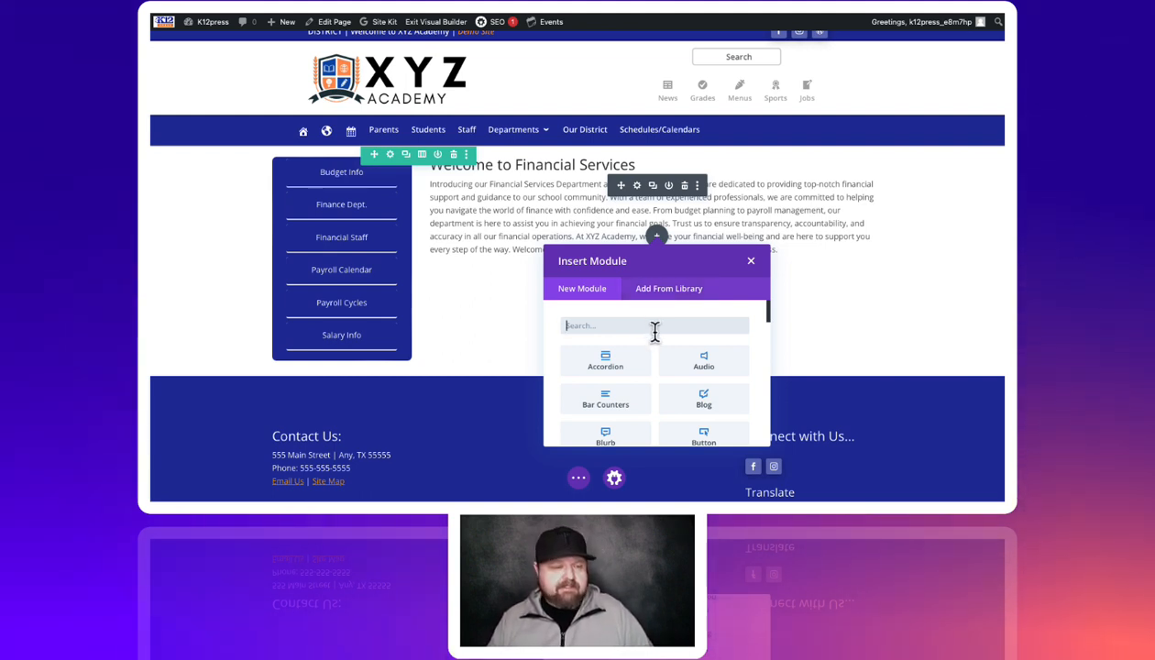
{"action": "scroll", "coordinate": [644, 371], "scroll_direction": "down", "scroll_amount": 2}
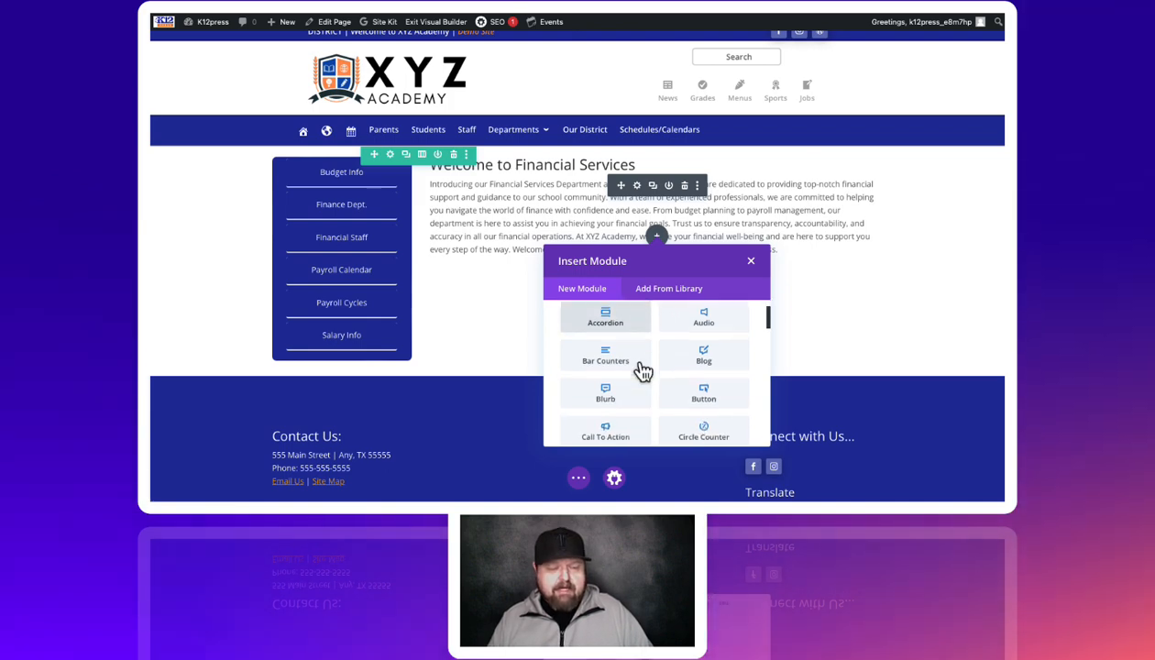
{"action": "scroll", "coordinate": [670, 390], "scroll_direction": "up", "scroll_amount": 1}
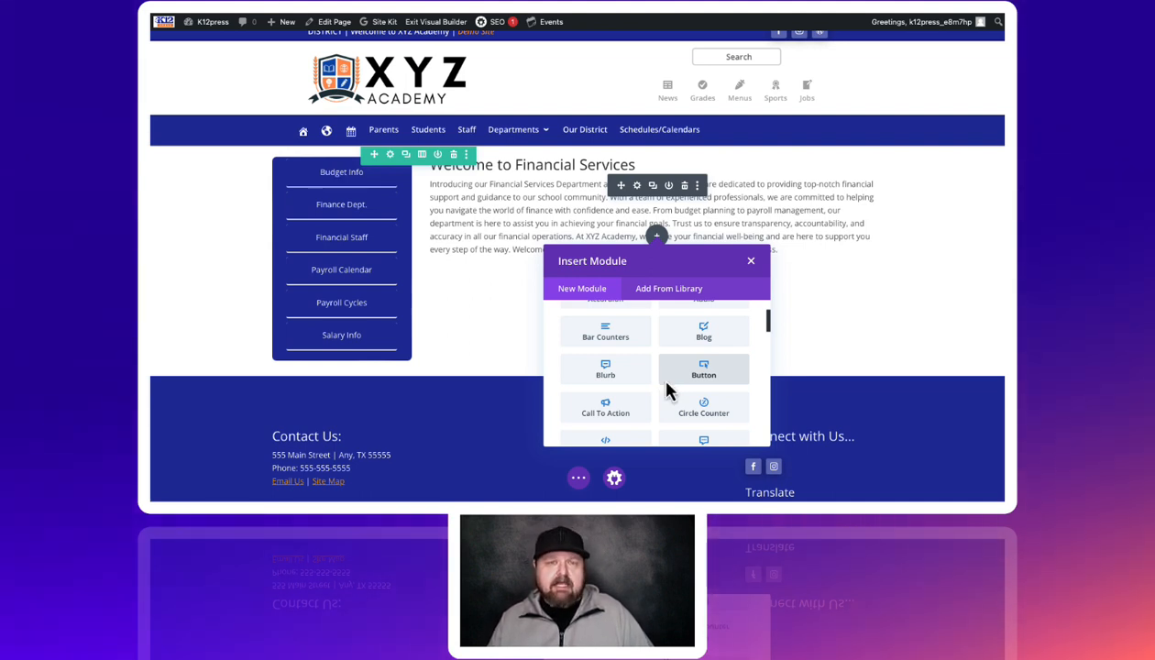
{"action": "scroll", "coordinate": [662, 377], "scroll_direction": "down", "scroll_amount": 1}
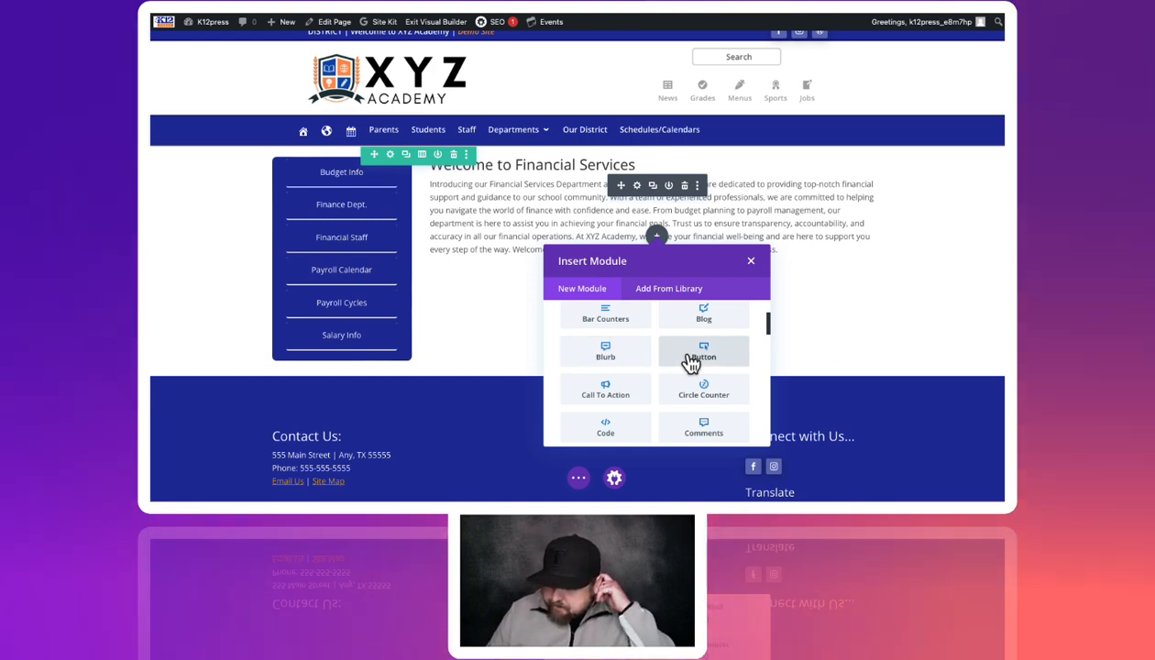
{"action": "scroll", "coordinate": [689, 363], "scroll_direction": "down", "scroll_amount": 3}
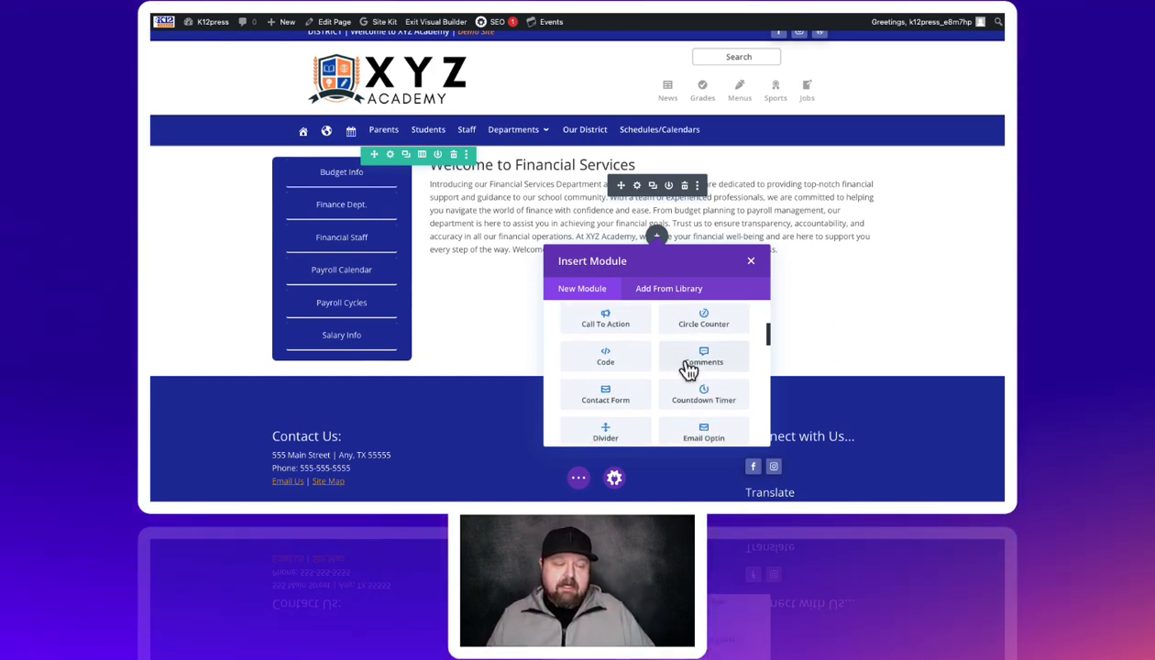
{"action": "scroll", "coordinate": [639, 371], "scroll_direction": "down", "scroll_amount": 2}
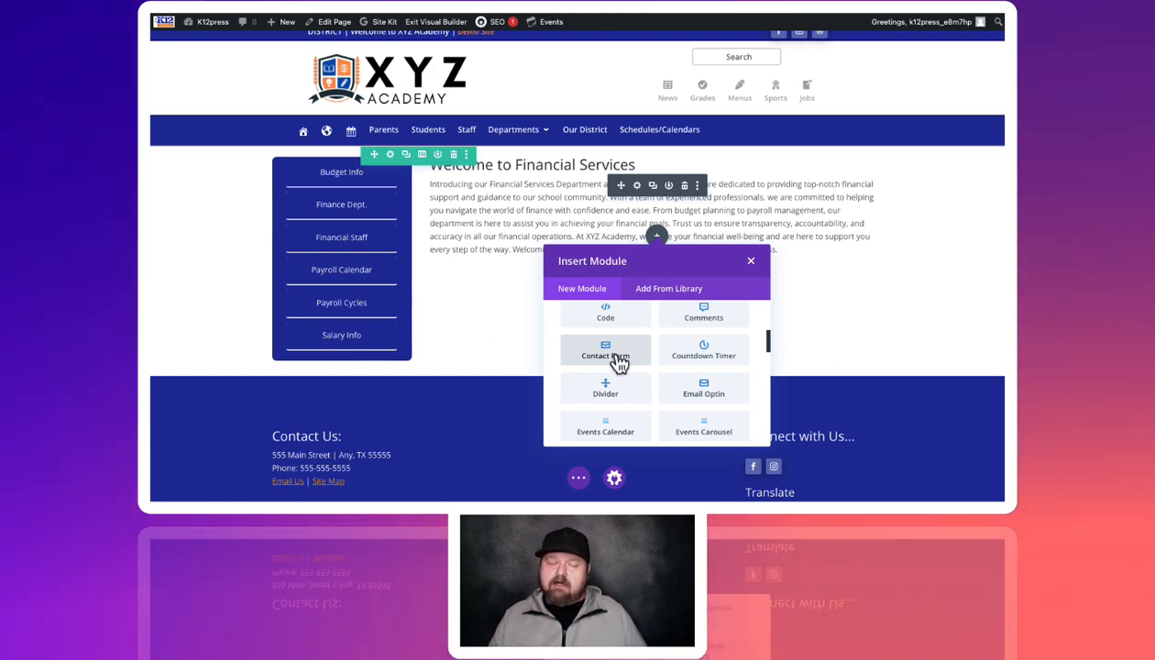
{"action": "scroll", "coordinate": [657, 398], "scroll_direction": "down", "scroll_amount": 1}
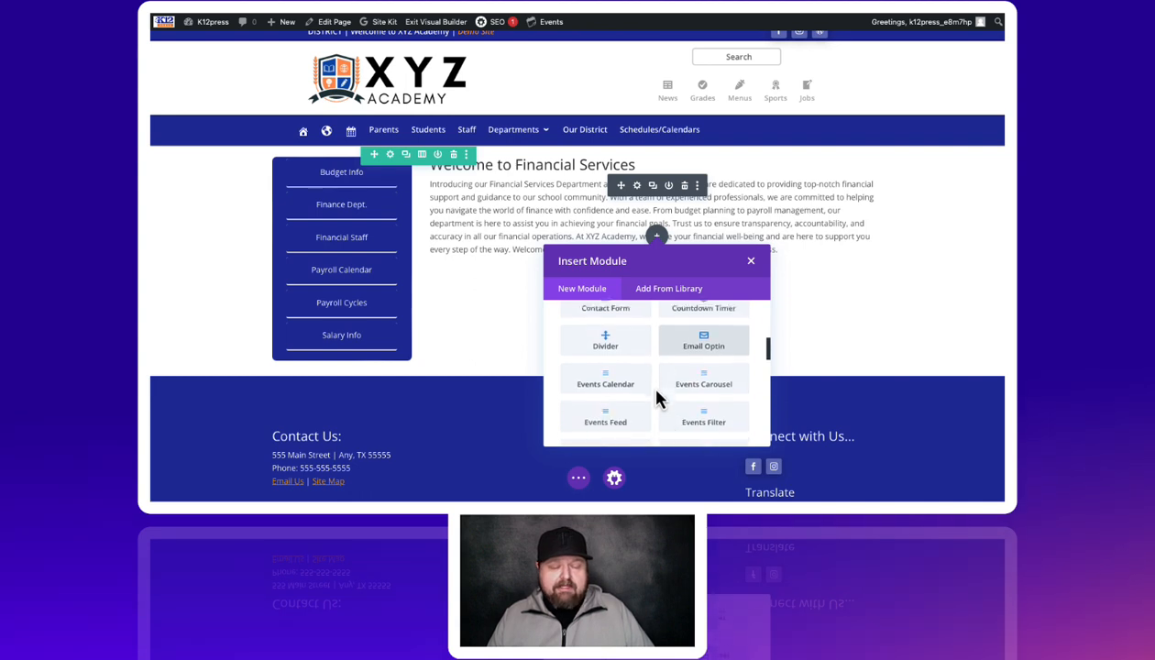
{"action": "scroll", "coordinate": [656, 399], "scroll_direction": "down", "scroll_amount": 10}
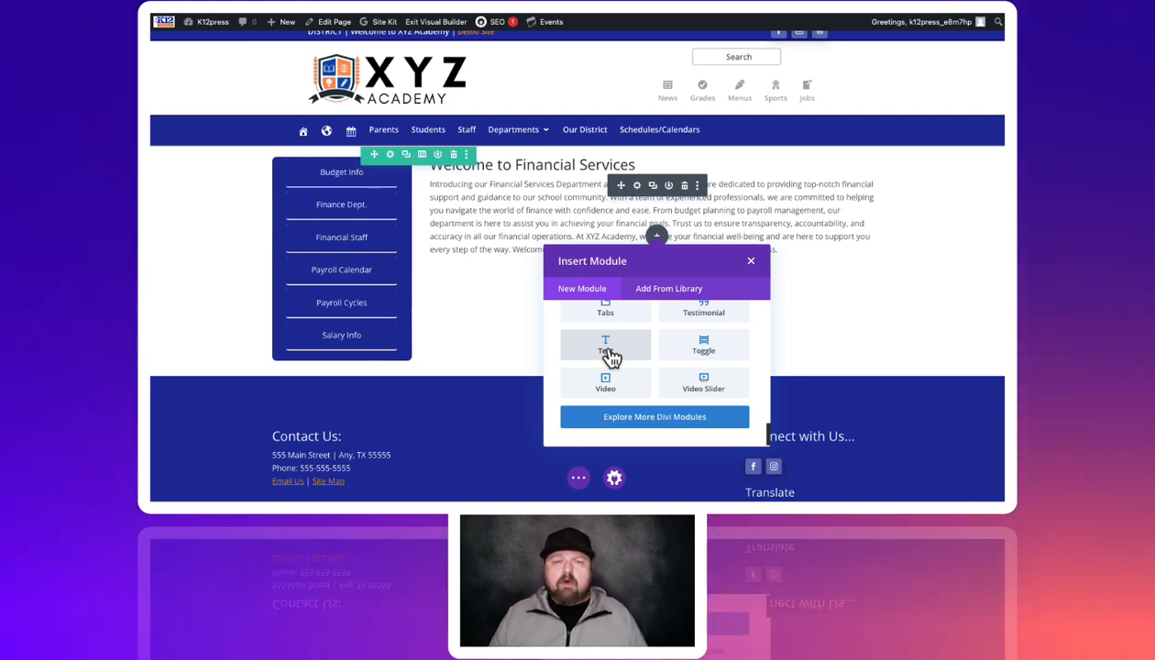
{"action": "scroll", "coordinate": [612, 358], "scroll_direction": "up", "scroll_amount": 5}
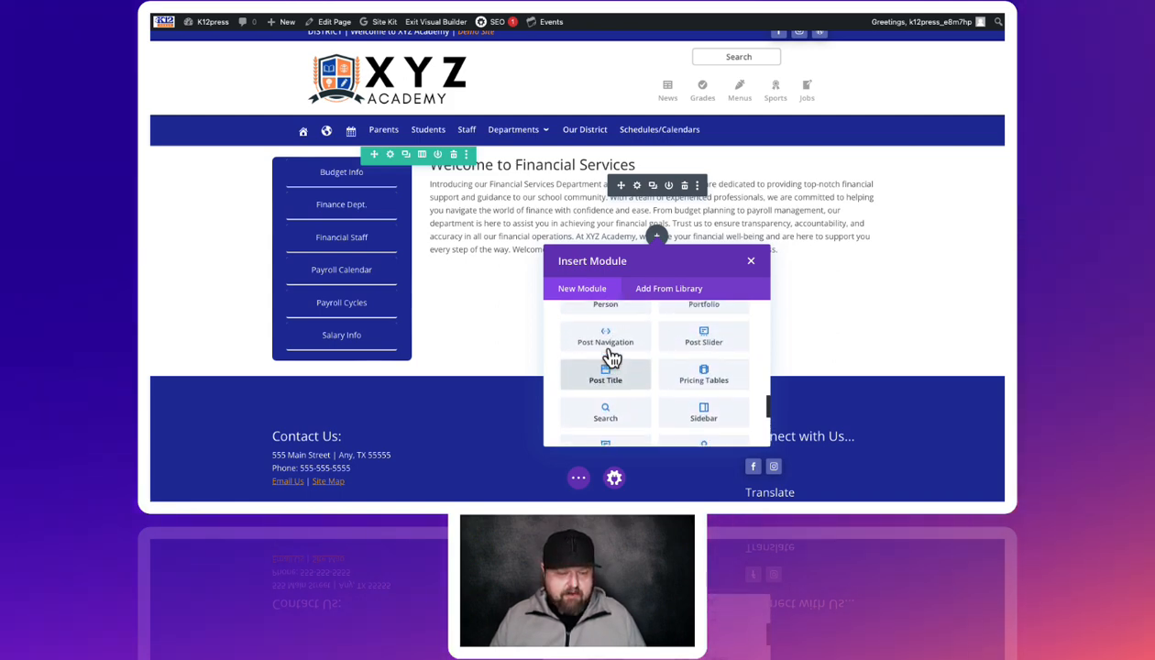
{"action": "scroll", "coordinate": [612, 357], "scroll_direction": "up", "scroll_amount": 1}
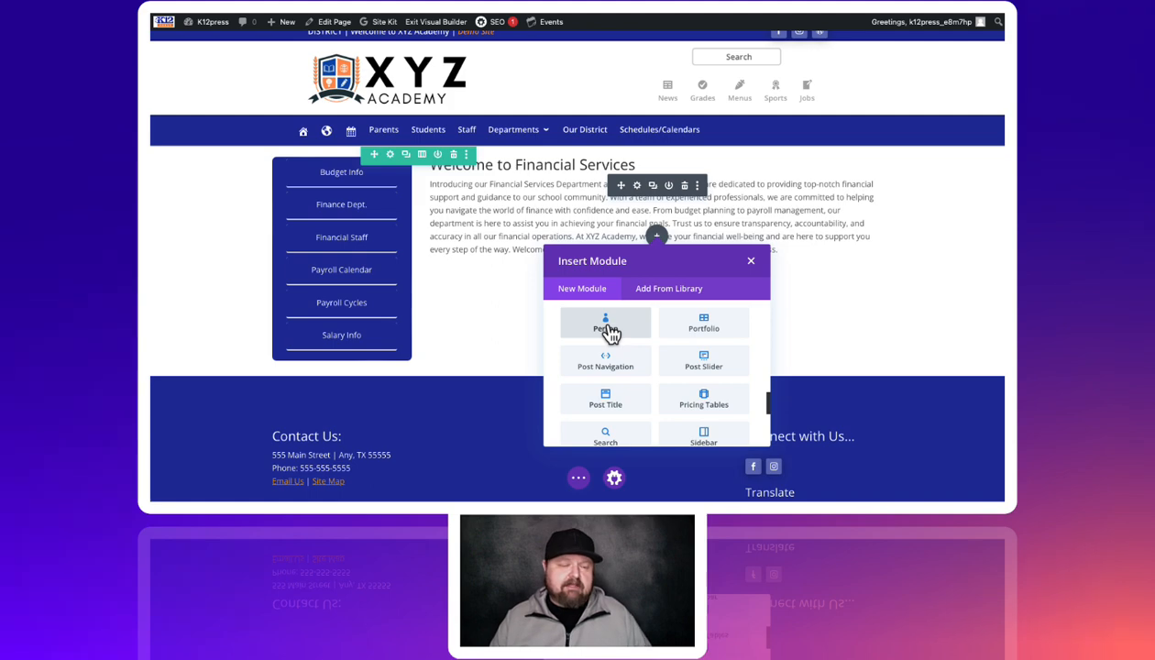
Add a Person module with a name and the position 'Directory of Financial Services'
{"action": "left_click", "coordinate": [606, 329]}
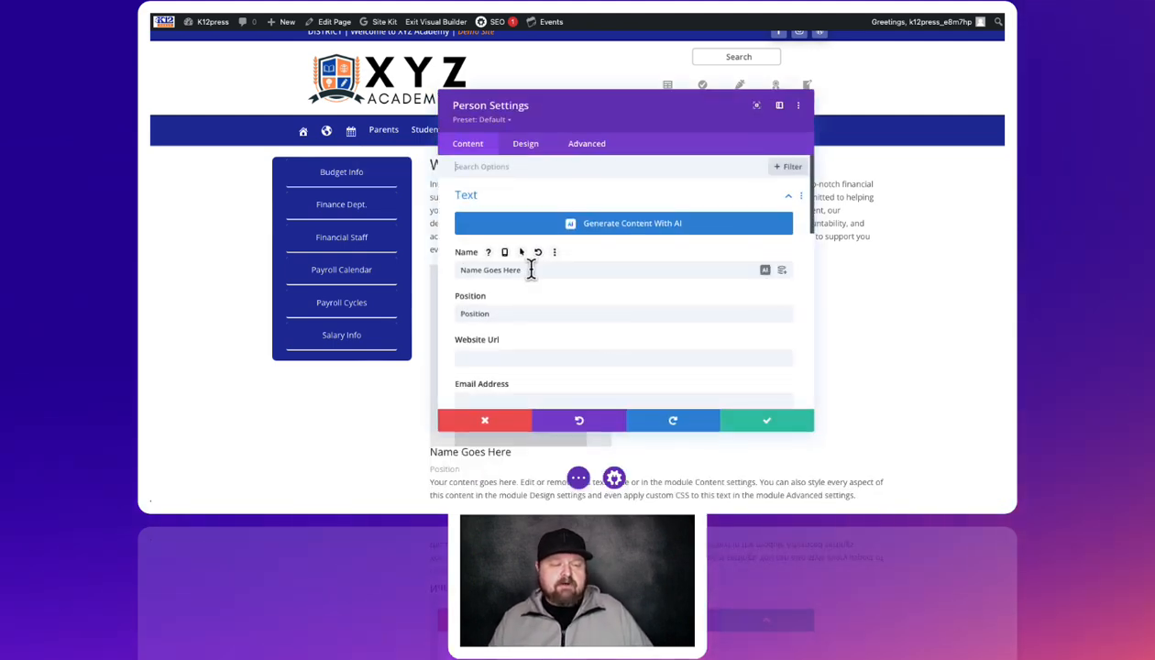
{"action": "left_click_drag", "start_coordinate": [524, 270], "coordinate": [452, 272]}
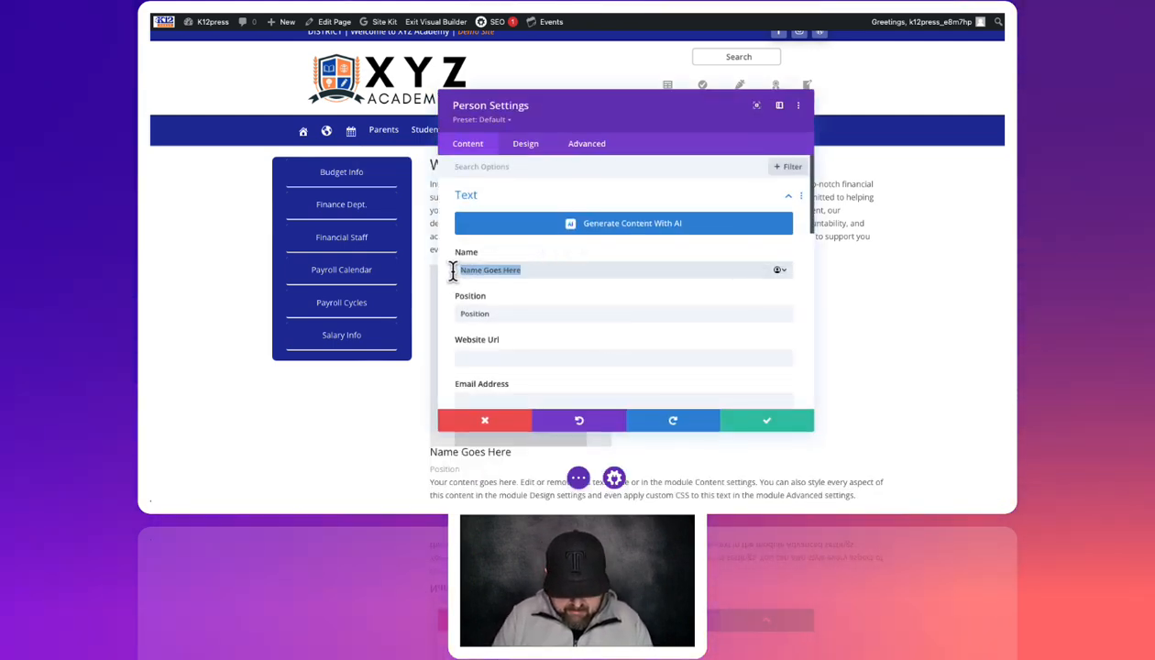
{"action": "type", "text": "John Doe"}
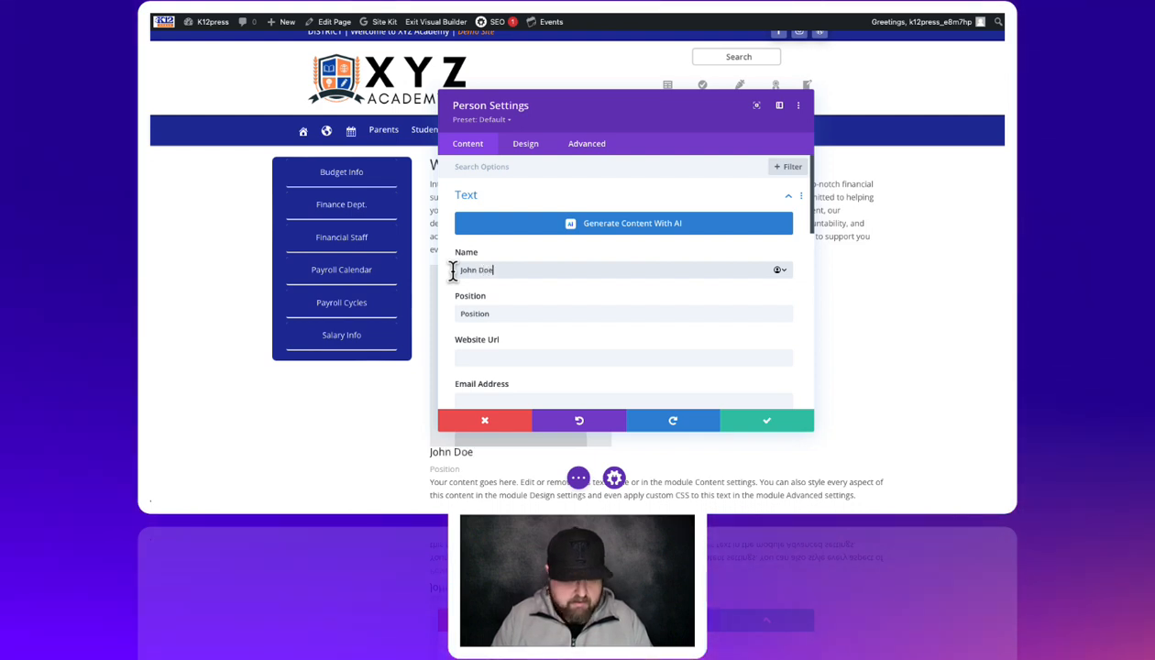
{"action": "left_click", "coordinate": [500, 314]}
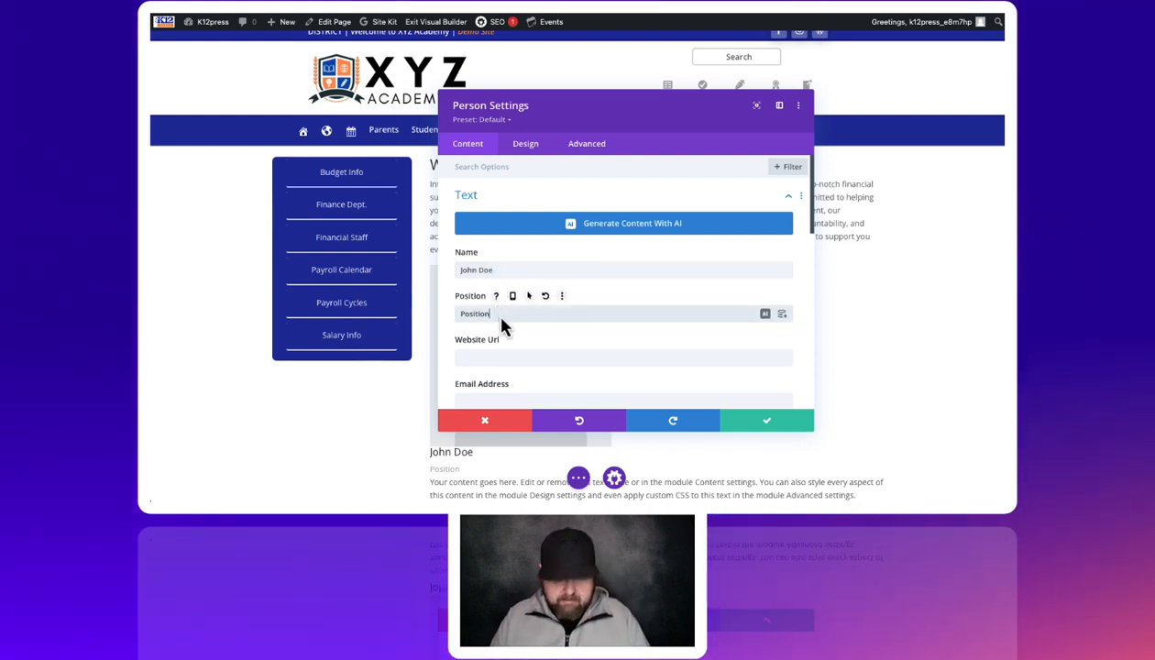
{"action": "key", "text": "BackSpace"}
{"action": "key", "text": "BackSpace"}
{"action": "key", "text": "BackSpace"}
{"action": "key", "text": "BackSpace"}
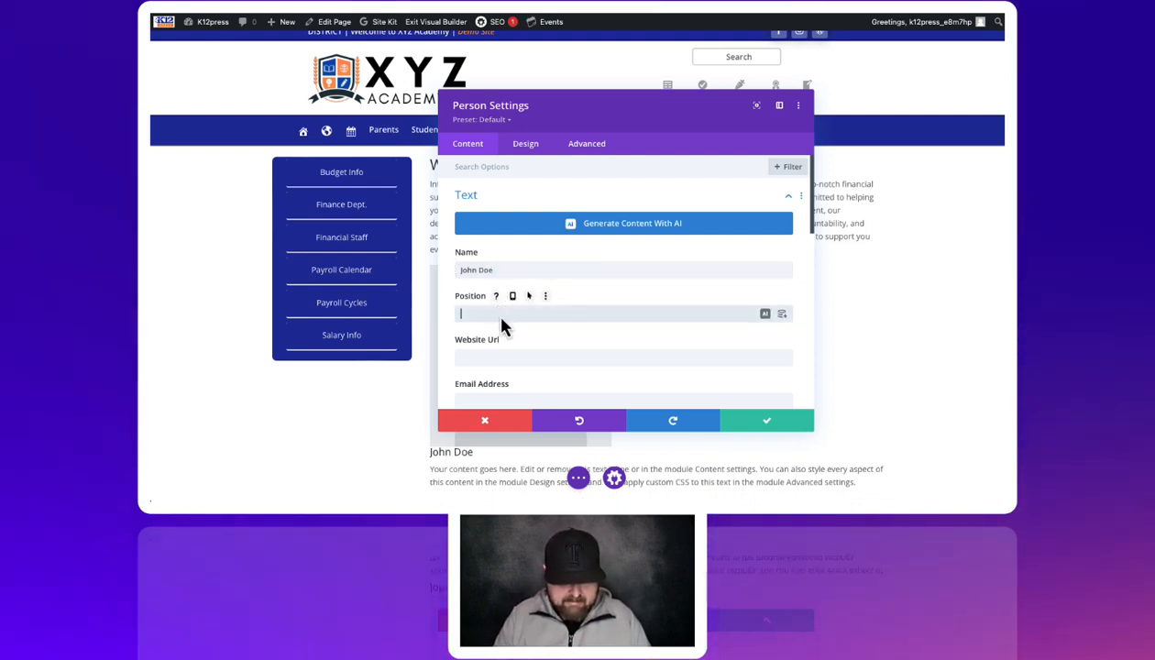
{"action": "type", "text": "Director"}
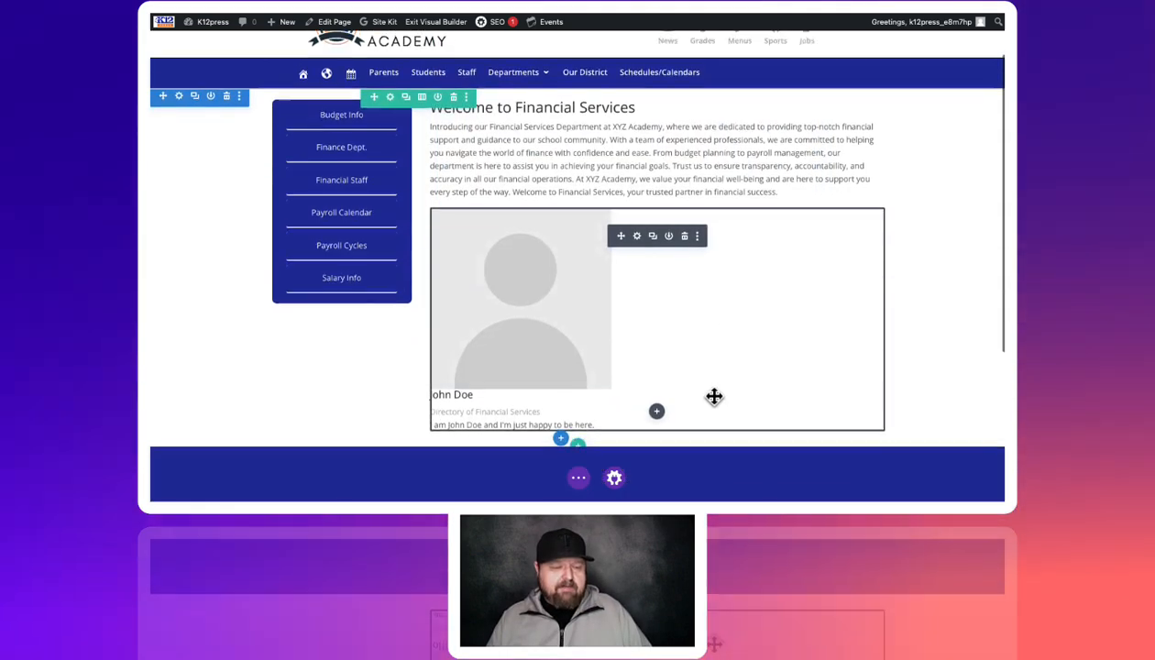
{"action": "scroll", "coordinate": [714, 396], "scroll_direction": "down", "scroll_amount": 1}
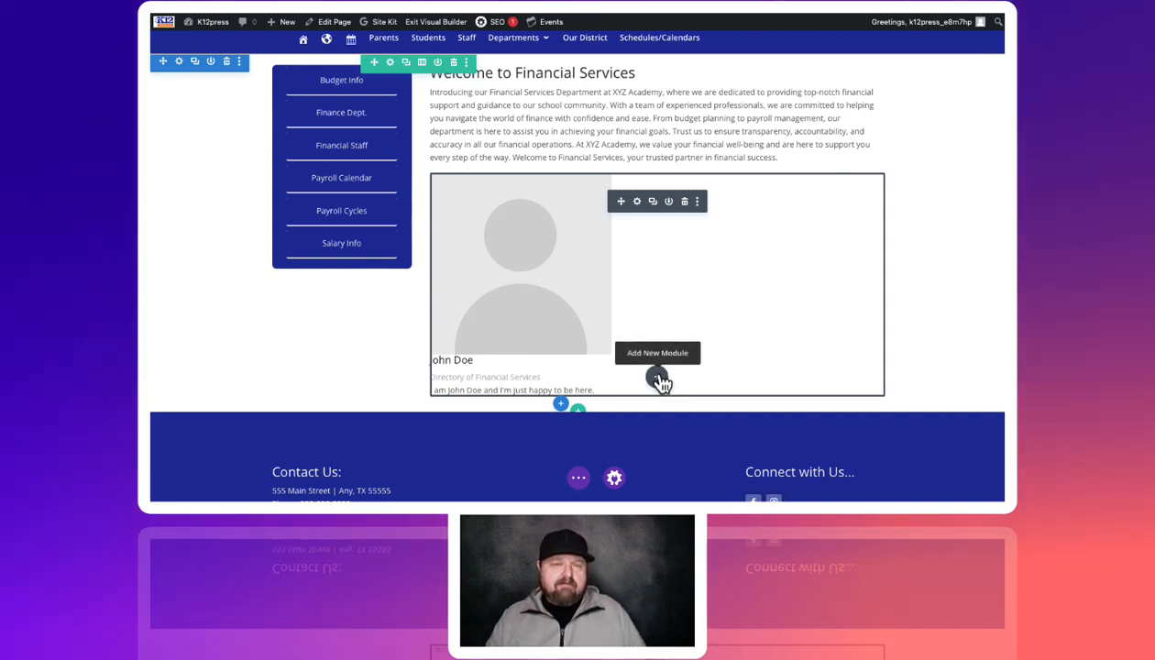
Review the Person module's Content and Design settings, save, and start adding it to the library
{"action": "scroll", "coordinate": [596, 275], "scroll_direction": "up", "scroll_amount": 1}
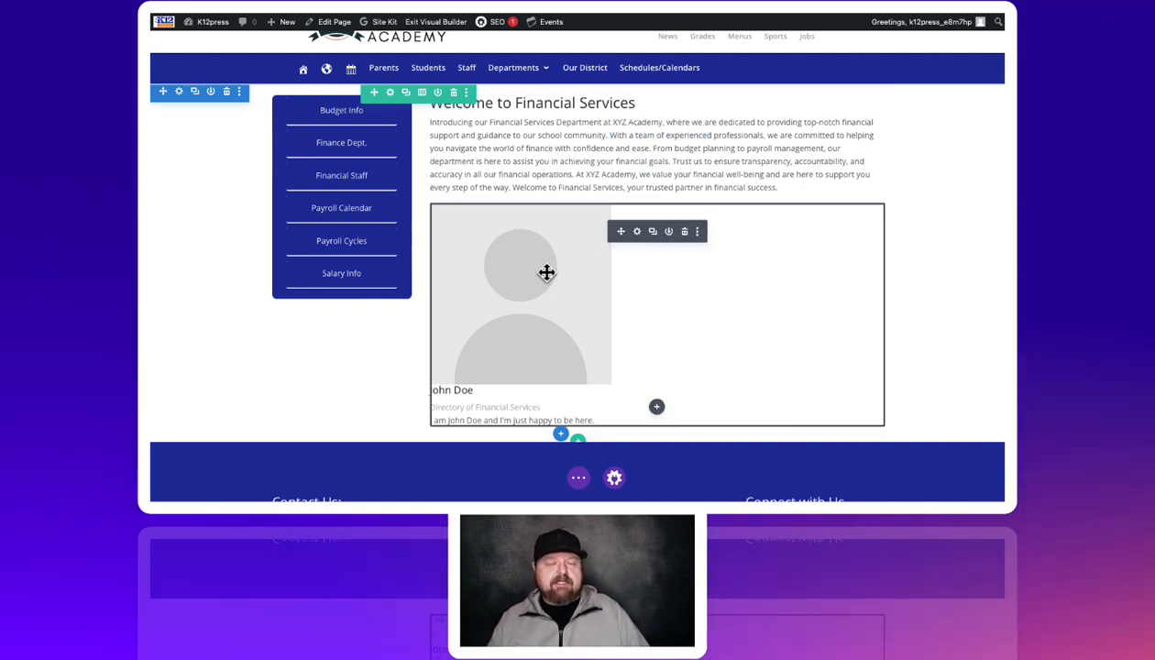
{"action": "scroll", "coordinate": [544, 272], "scroll_direction": "down", "scroll_amount": 1}
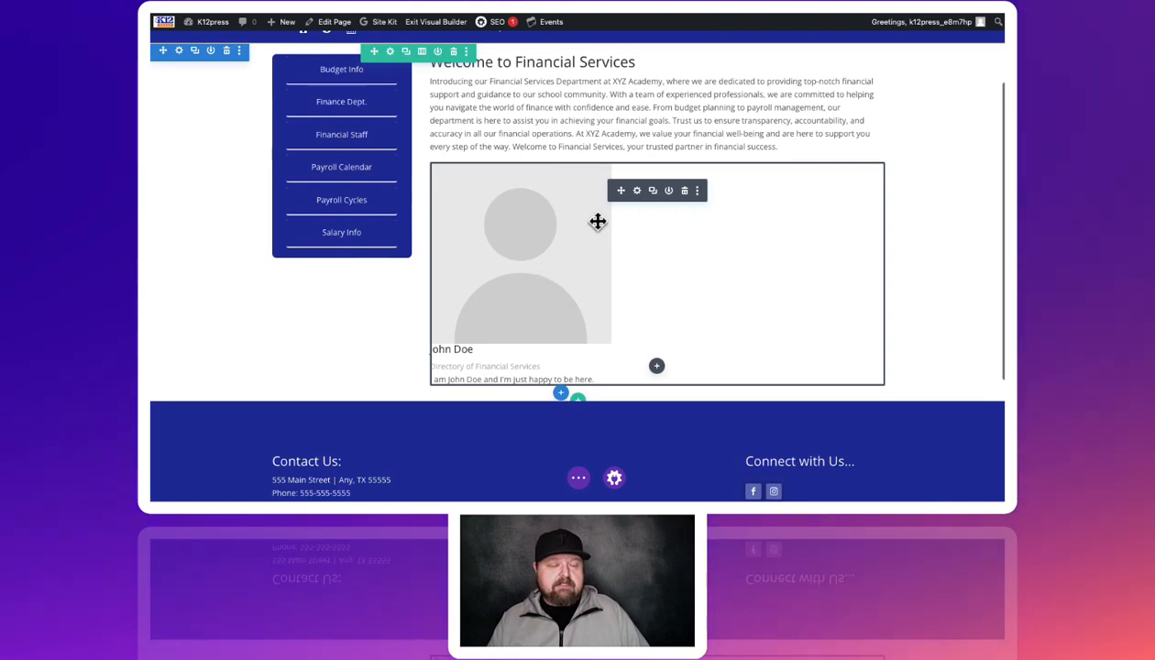
{"action": "left_click", "coordinate": [639, 192]}
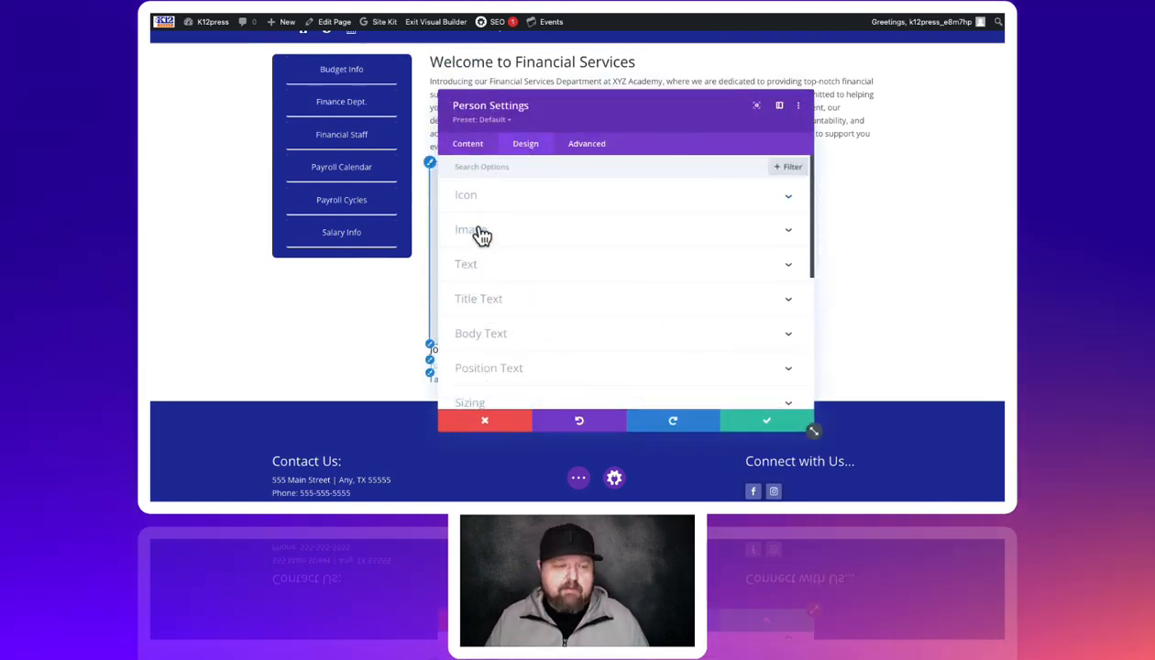
{"action": "left_click", "coordinate": [468, 146]}
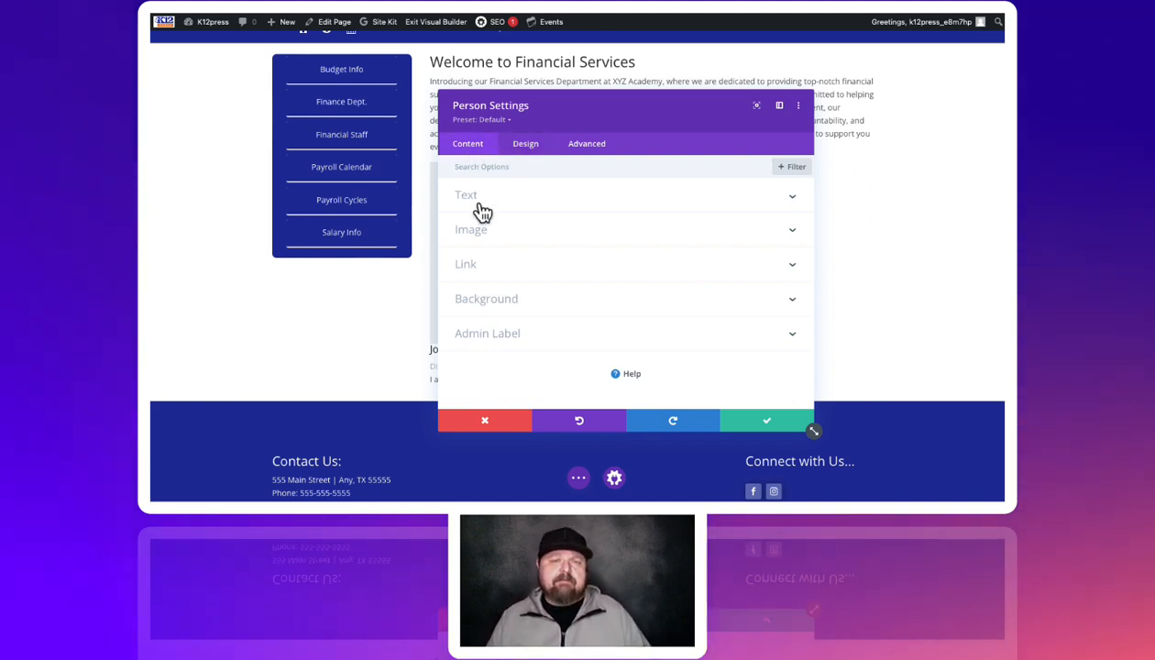
{"action": "left_click", "coordinate": [525, 157]}
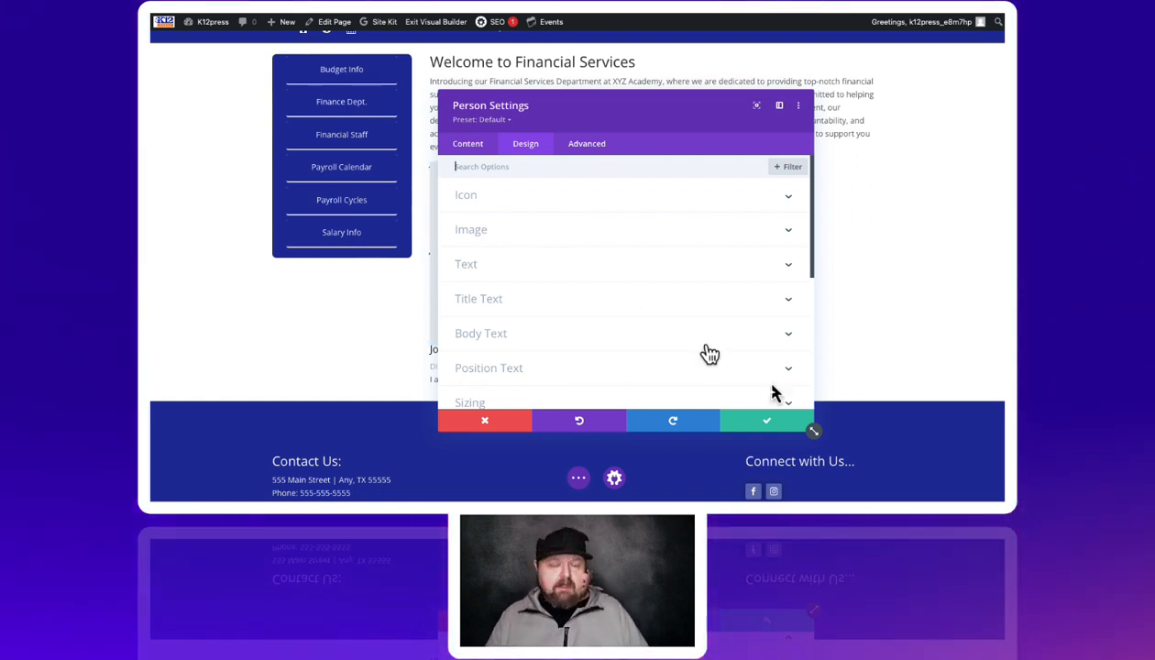
{"action": "left_click", "coordinate": [768, 427]}
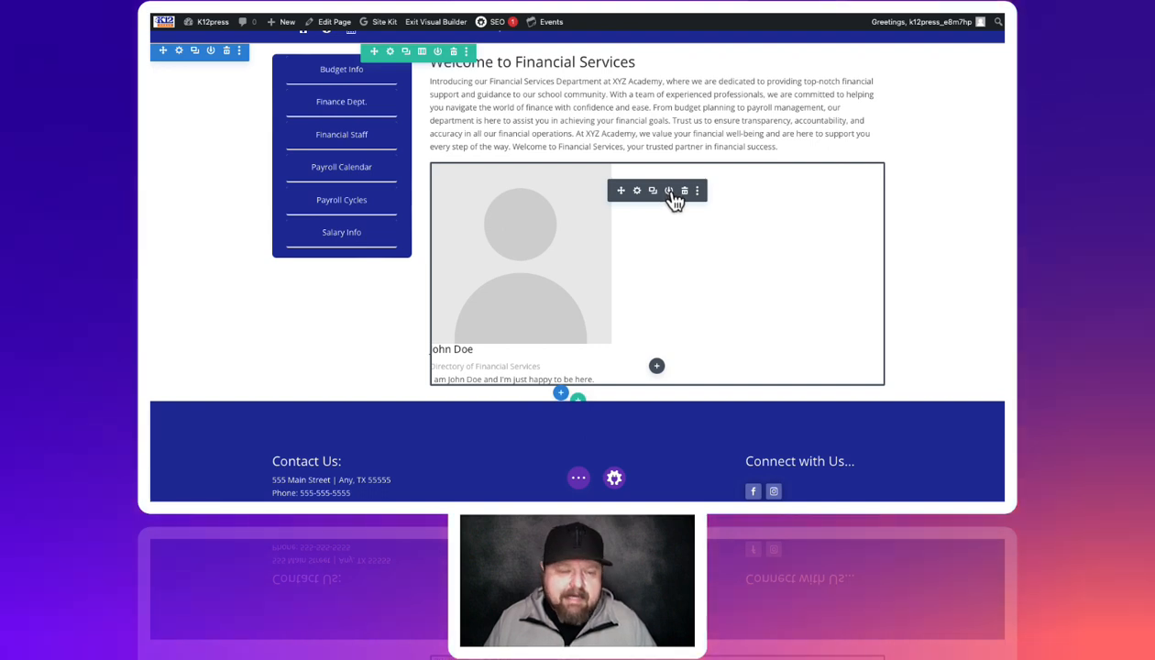
{"action": "left_click", "coordinate": [669, 192]}
{"action": "left_click", "coordinate": [615, 301]}
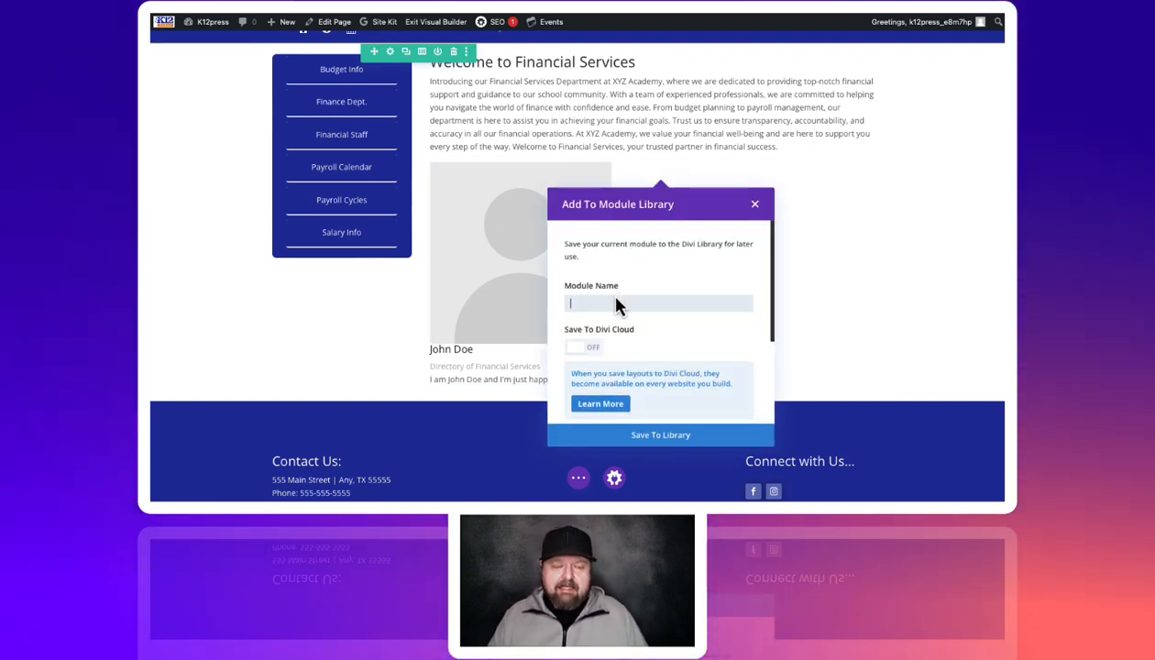
Name the module 'person block' and save it to the module library
{"action": "type", "text": "pe"}
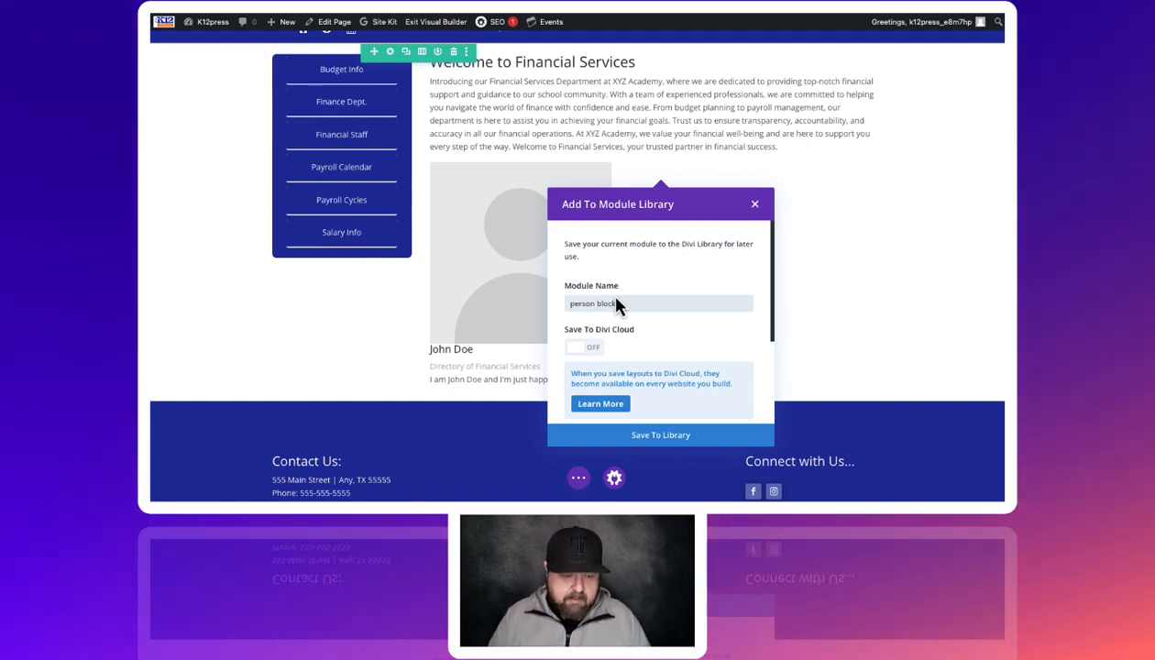
{"action": "type", "text": "rson block"}
{"action": "scroll", "coordinate": [683, 310], "scroll_direction": "down", "scroll_amount": 2}
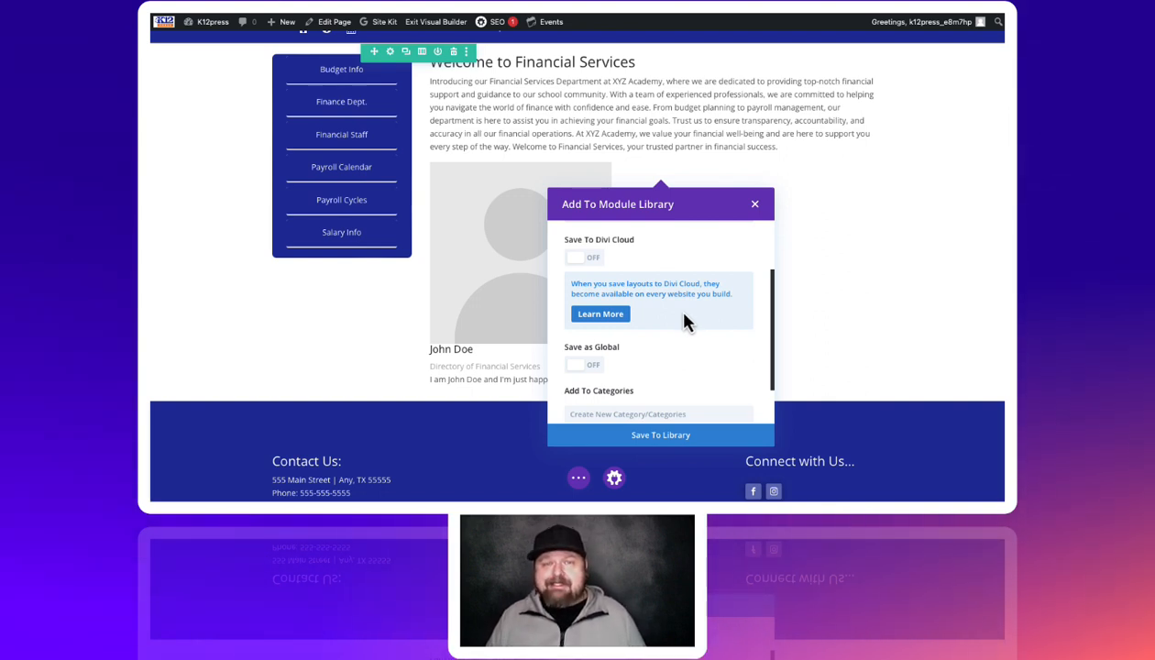
{"action": "scroll", "coordinate": [684, 316], "scroll_direction": "down", "scroll_amount": 2}
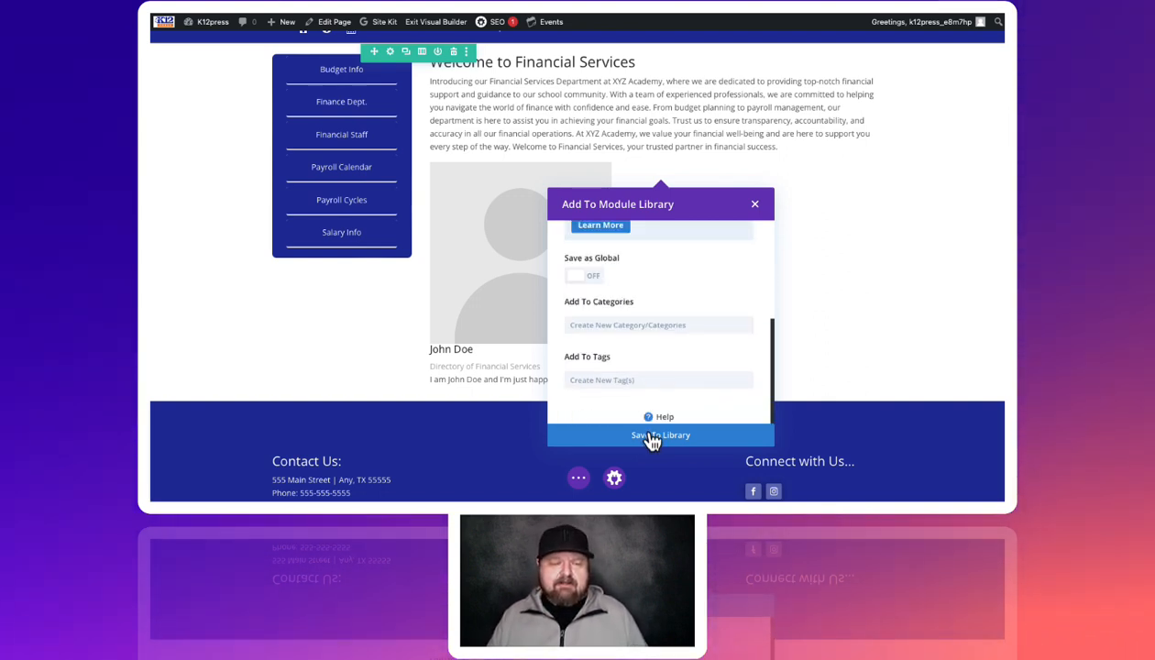
{"action": "left_click", "coordinate": [653, 439]}
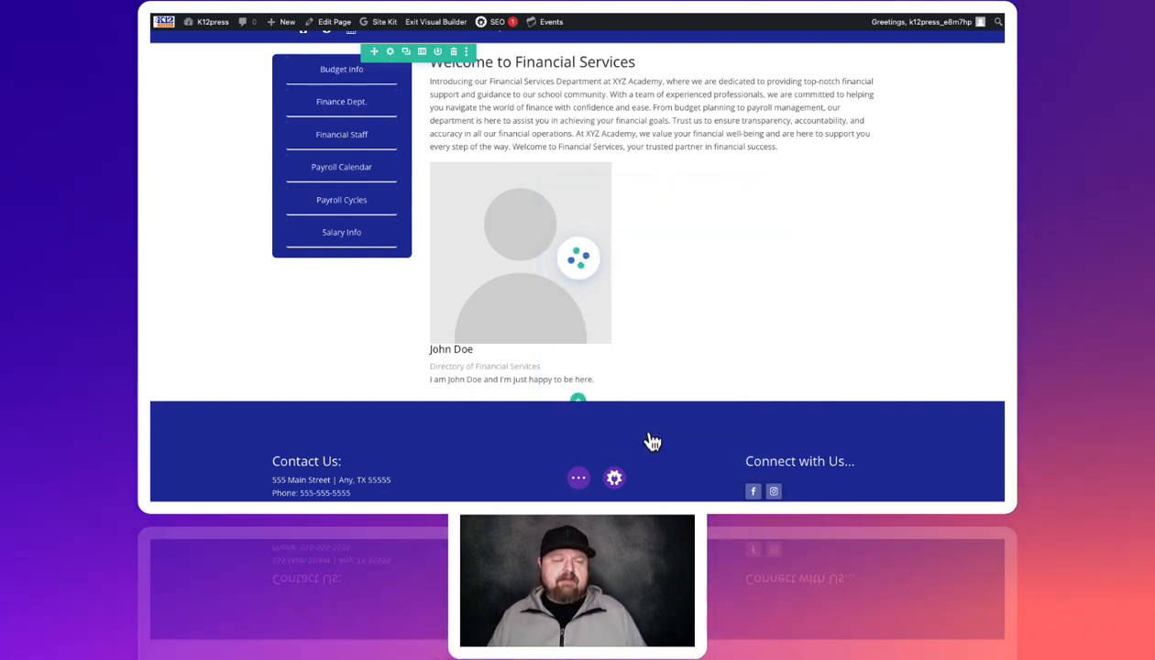
{"action": "right_click", "coordinate": [606, 273]}
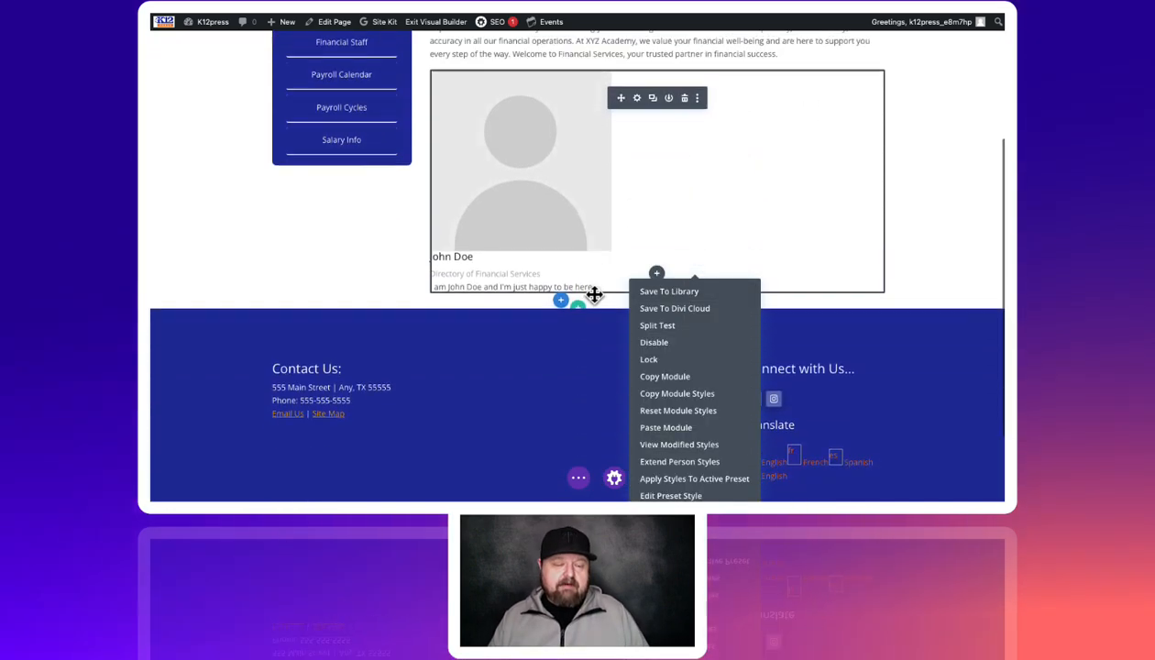
{"action": "scroll", "coordinate": [623, 266], "scroll_direction": "down", "scroll_amount": 2}
{"action": "left_click", "coordinate": [657, 167]}
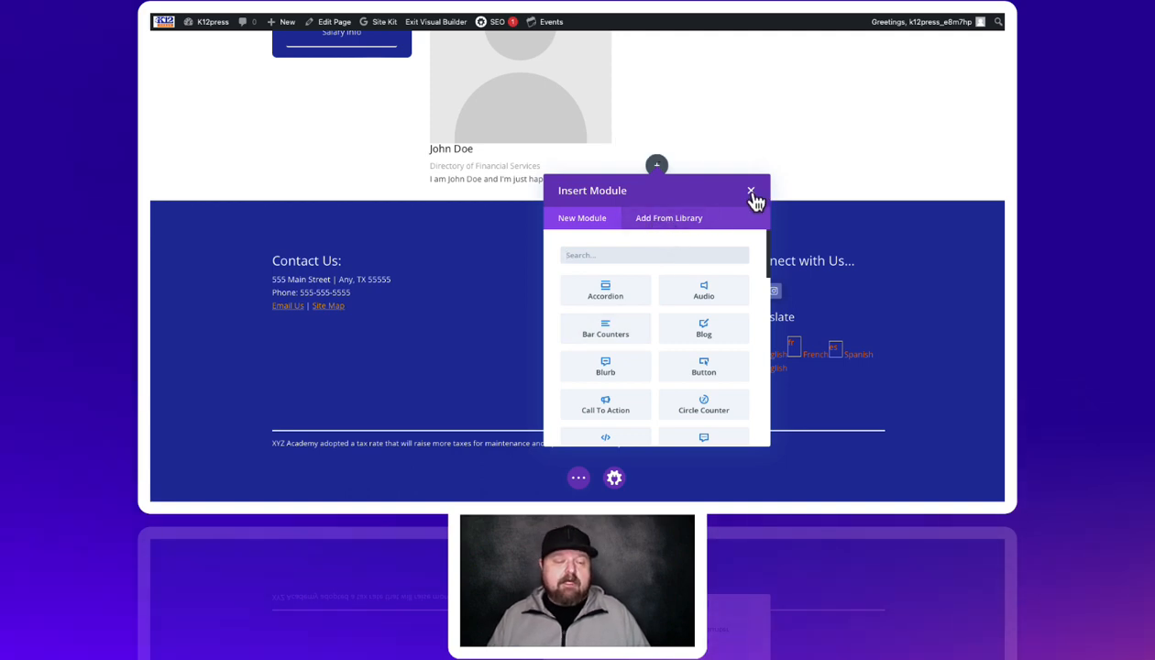
{"action": "left_click", "coordinate": [751, 192]}
{"action": "scroll", "coordinate": [696, 129], "scroll_direction": "up", "scroll_amount": 2}
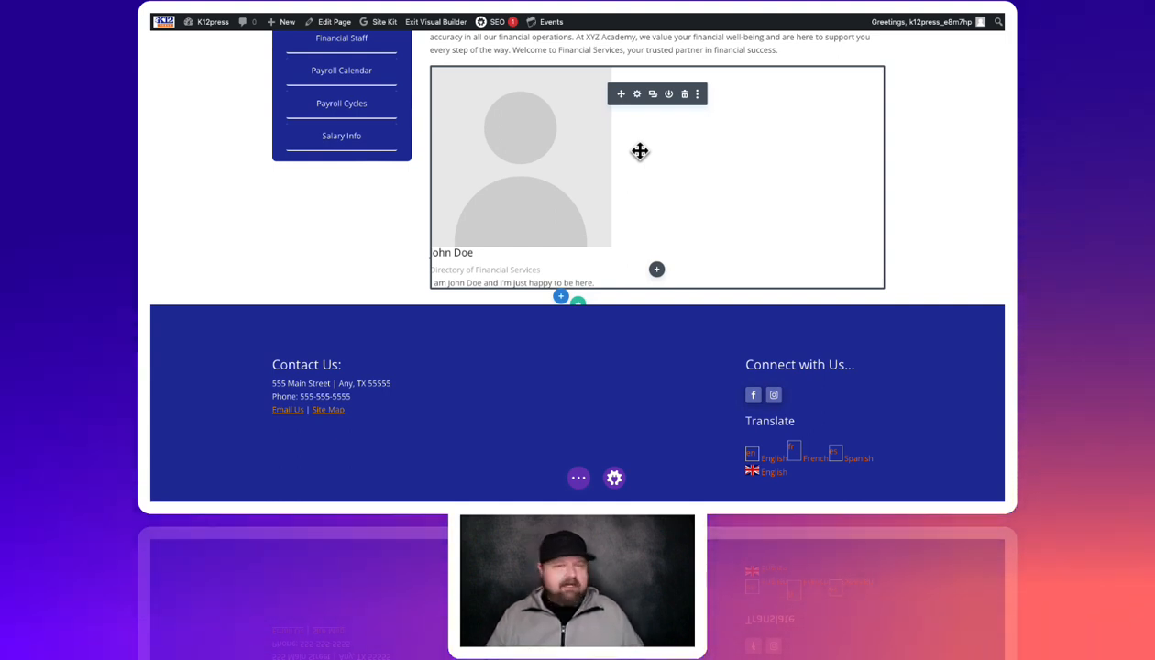
{"action": "left_click", "coordinate": [654, 95]}
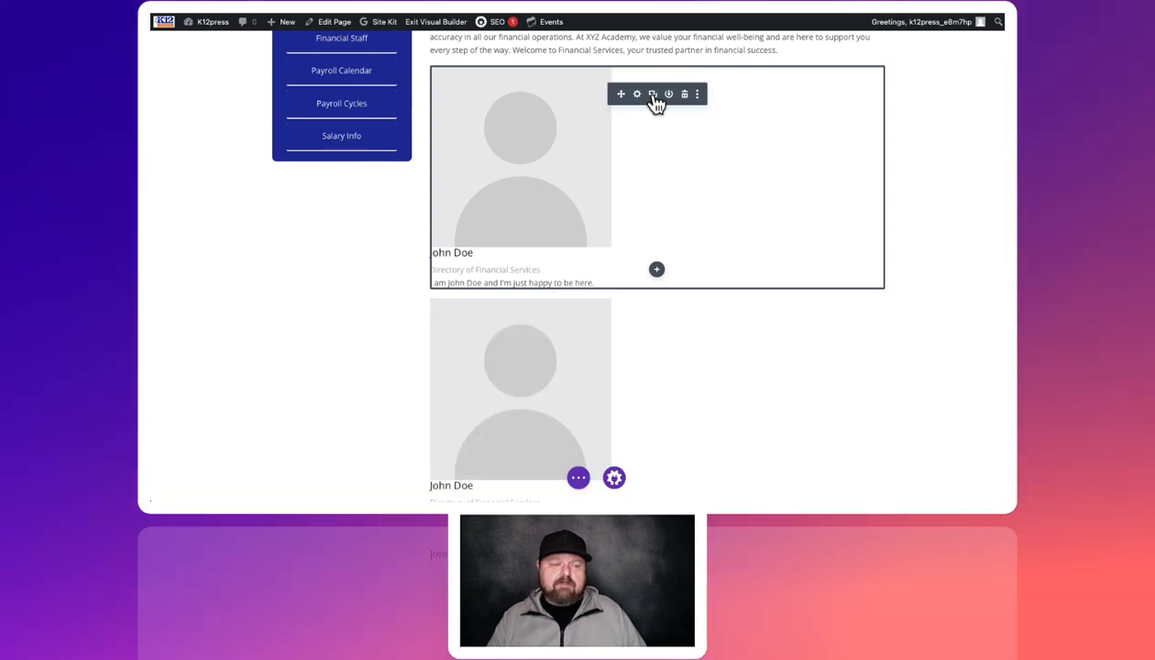
{"action": "scroll", "coordinate": [555, 285], "scroll_direction": "down", "scroll_amount": 1}
{"action": "scroll", "coordinate": [556, 285], "scroll_direction": "down", "scroll_amount": 2}
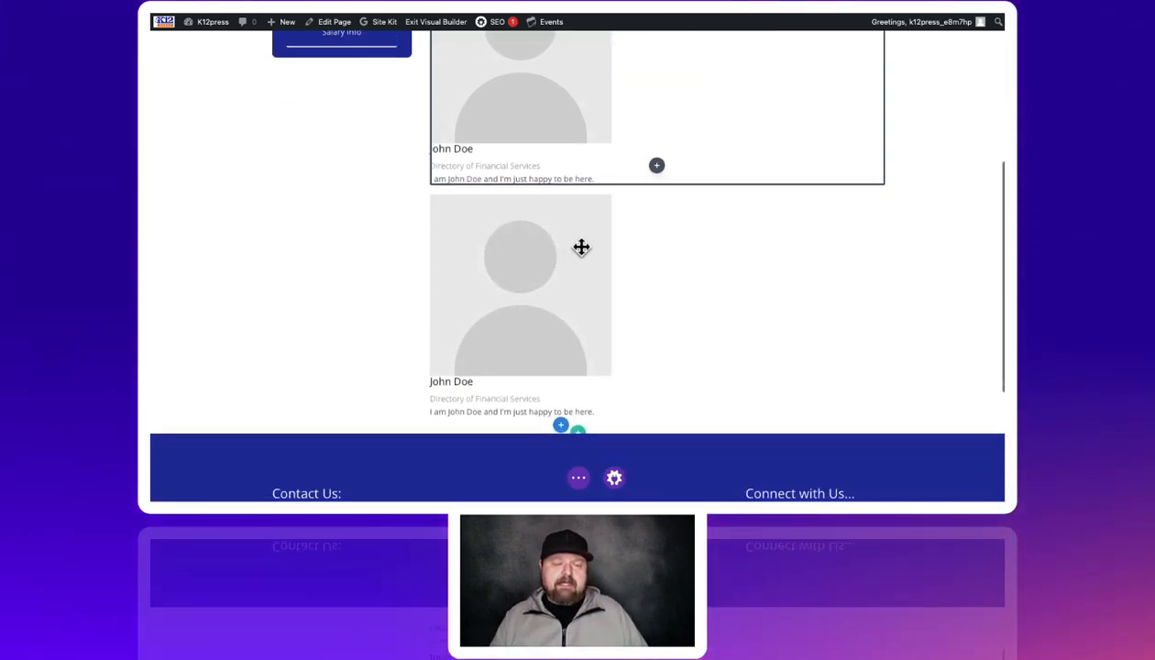
{"action": "scroll", "coordinate": [581, 246], "scroll_direction": "up", "scroll_amount": 4}
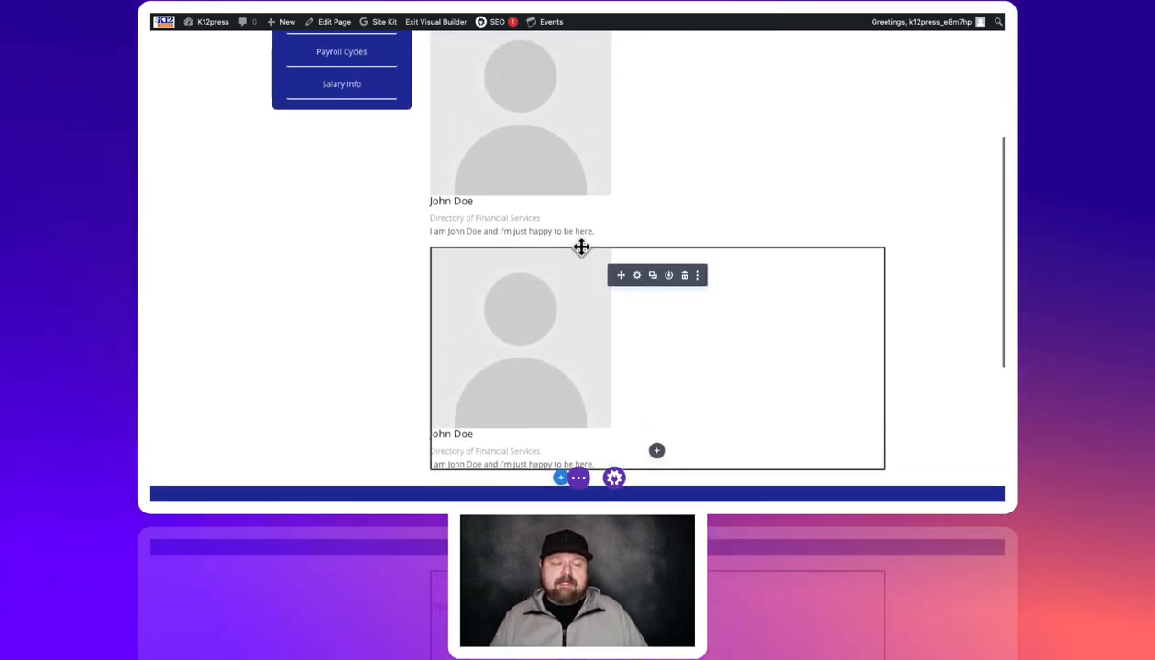
{"action": "scroll", "coordinate": [576, 229], "scroll_direction": "up", "scroll_amount": 1}
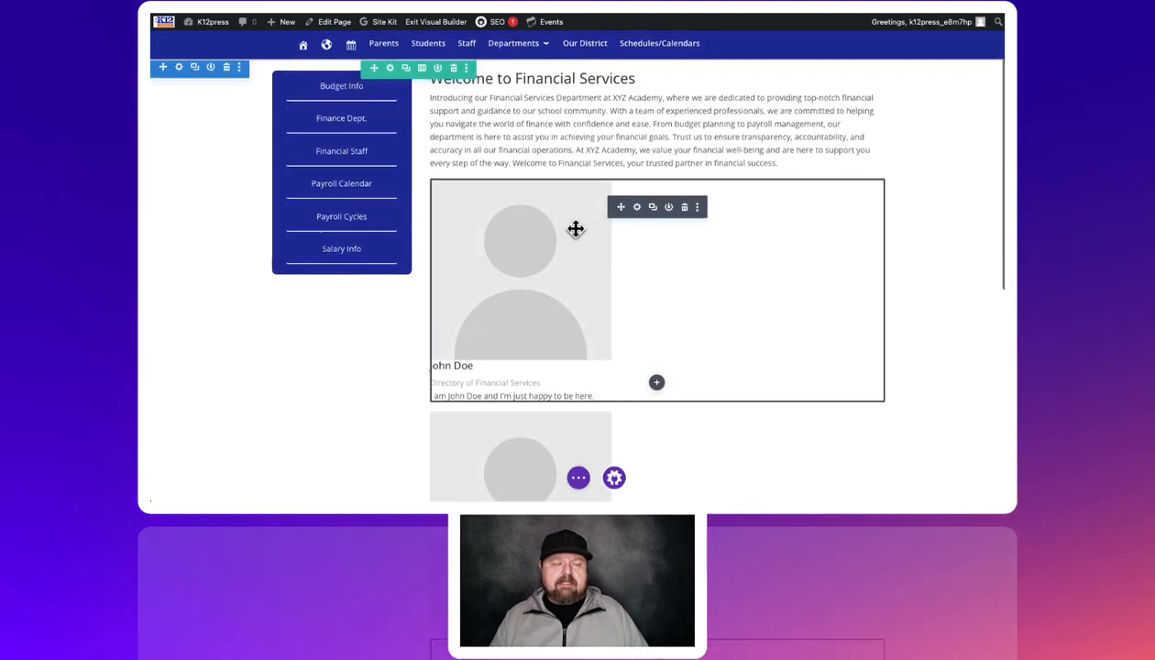
{"action": "scroll", "coordinate": [575, 229], "scroll_direction": "down", "scroll_amount": 4}
{"action": "scroll", "coordinate": [572, 232], "scroll_direction": "down", "scroll_amount": 4}
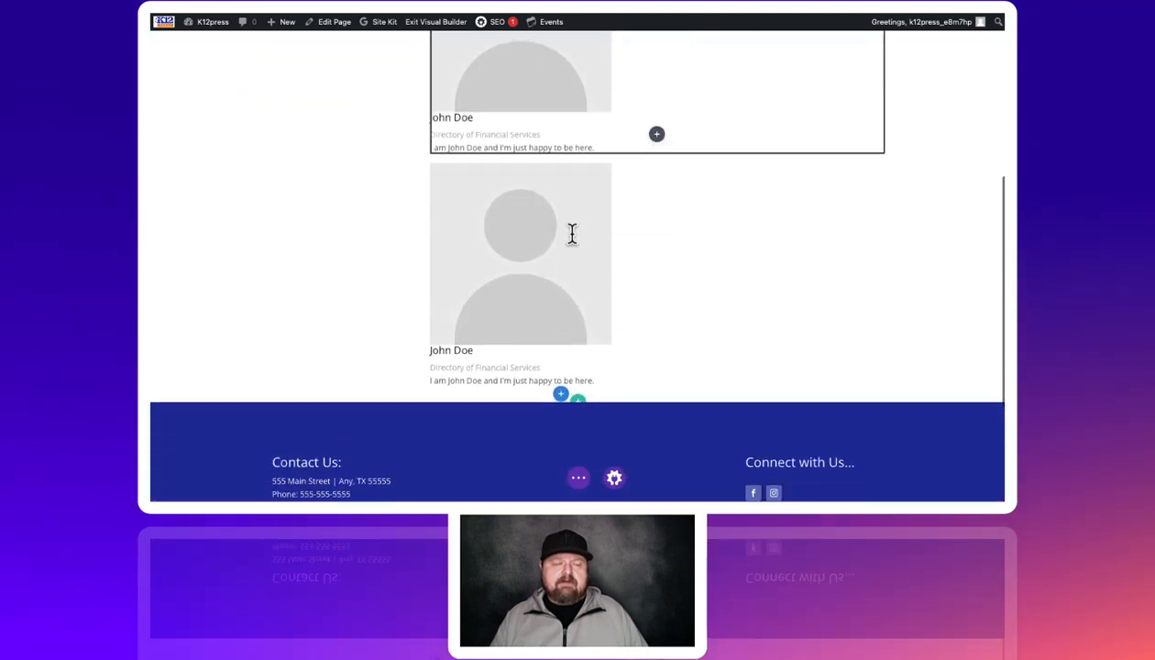
{"action": "scroll", "coordinate": [536, 172], "scroll_direction": "up", "scroll_amount": 2}
{"action": "scroll", "coordinate": [534, 147], "scroll_direction": "up", "scroll_amount": 1}
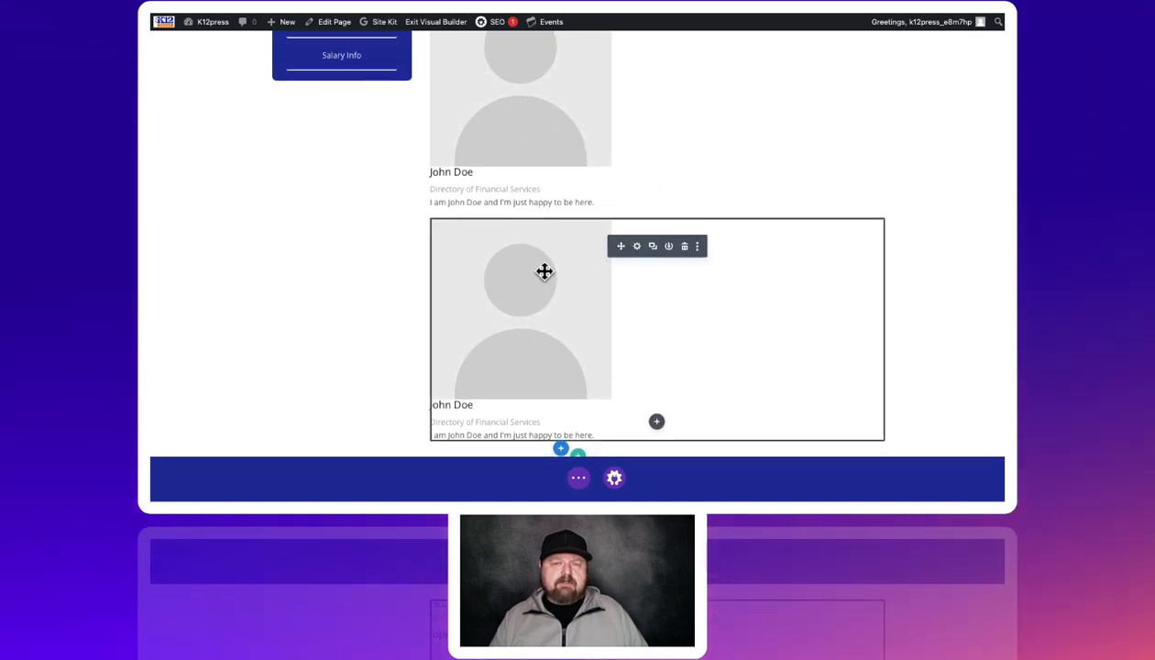
{"action": "scroll", "coordinate": [545, 271], "scroll_direction": "up", "scroll_amount": 2}
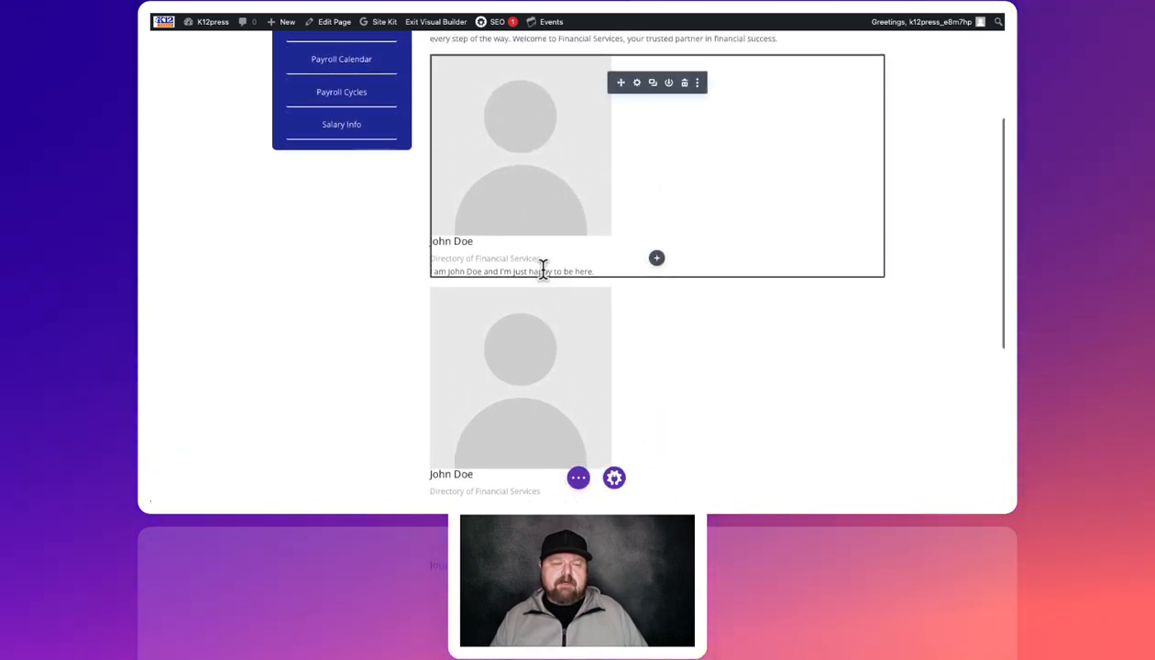
{"action": "scroll", "coordinate": [543, 268], "scroll_direction": "down", "scroll_amount": 2}
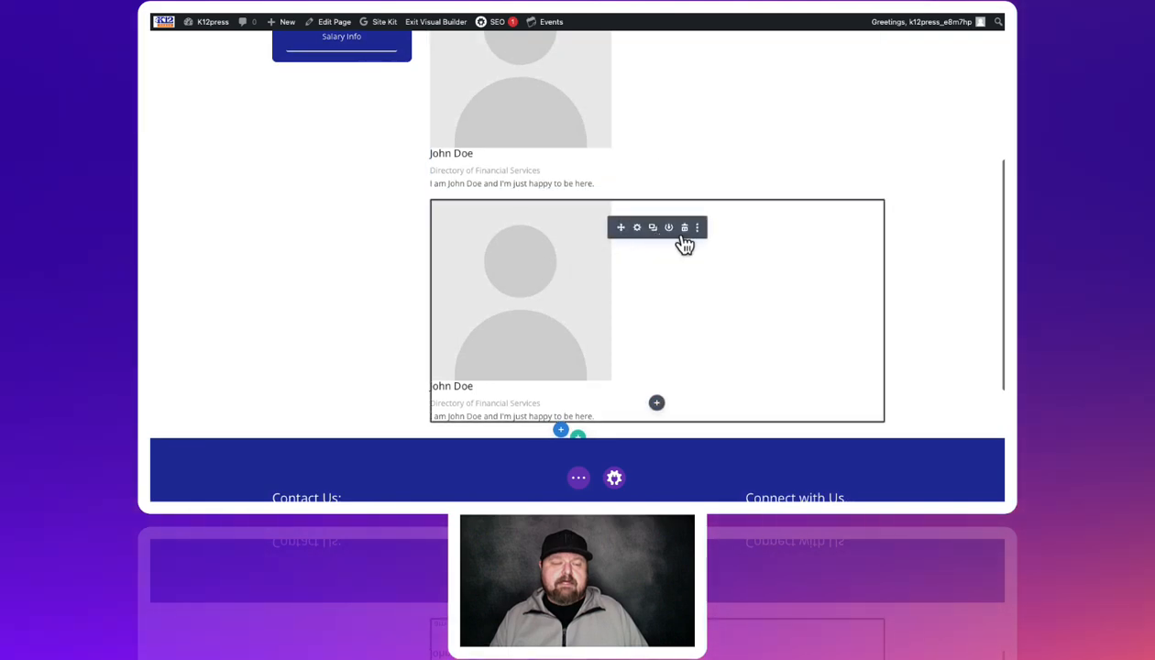
{"action": "left_click", "coordinate": [686, 229]}
{"action": "scroll", "coordinate": [659, 224], "scroll_direction": "up", "scroll_amount": 4}
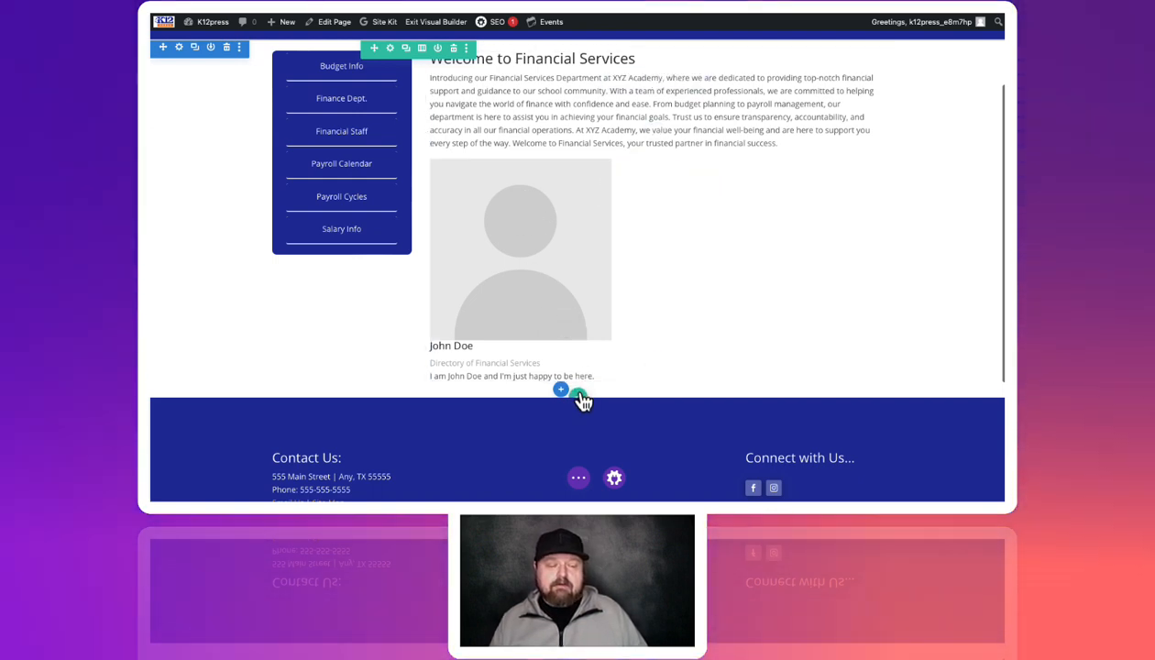
Add a four-column row below the intro and drag the Person card into its second column
{"action": "left_click", "coordinate": [579, 397]}
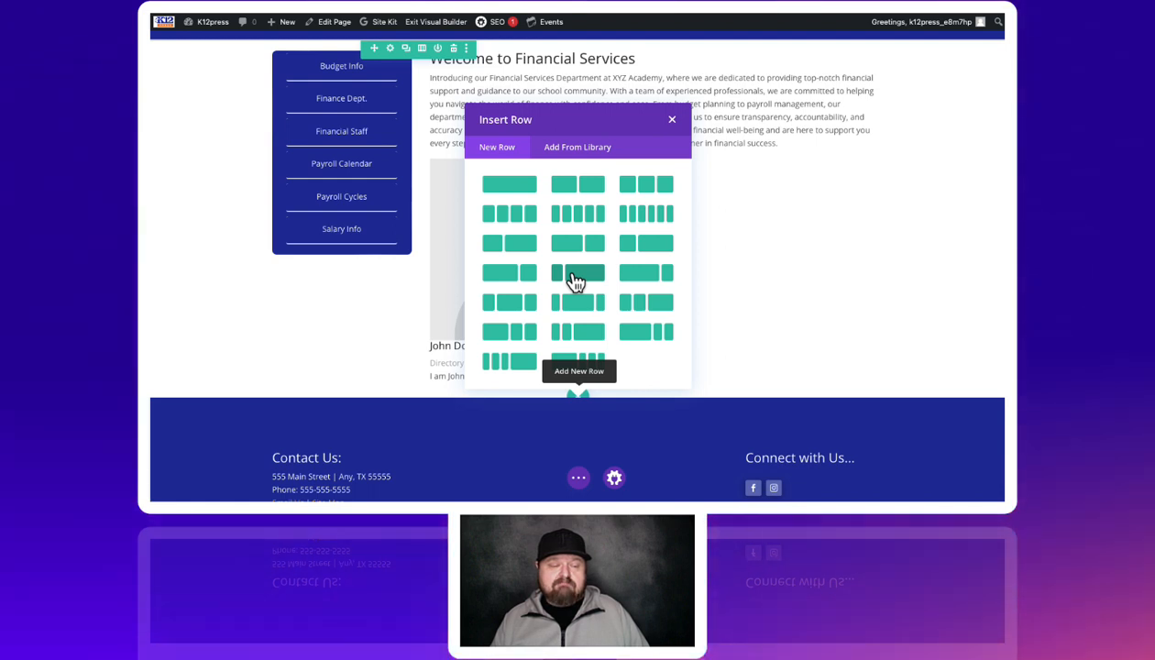
{"action": "left_click", "coordinate": [521, 225]}
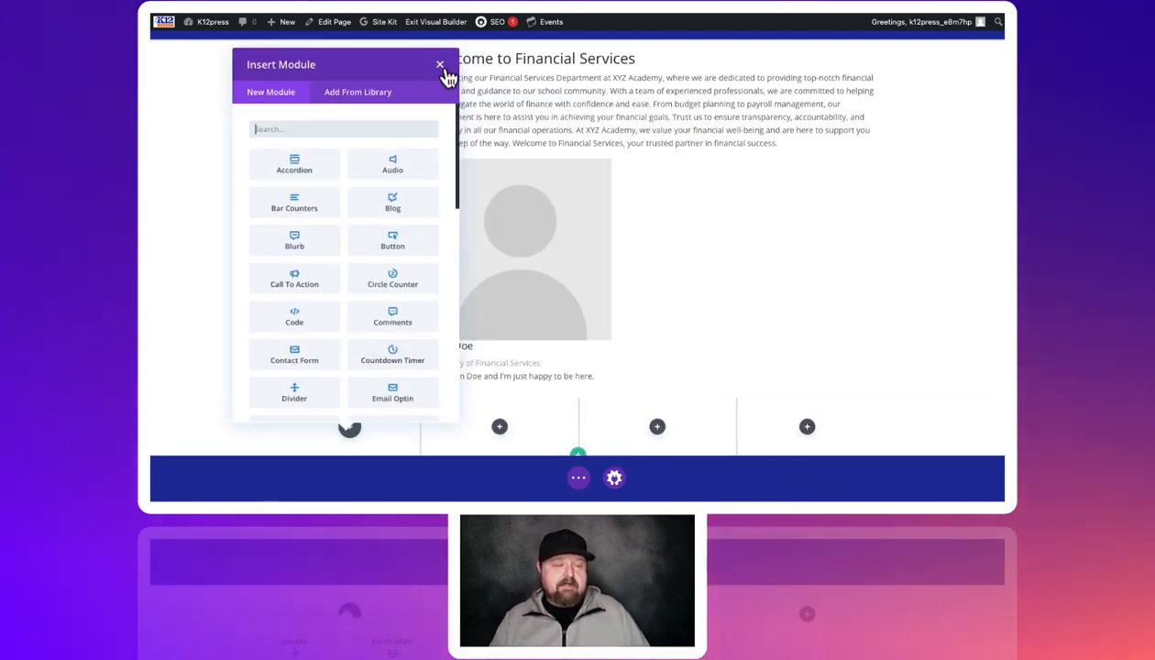
{"action": "left_click", "coordinate": [440, 66]}
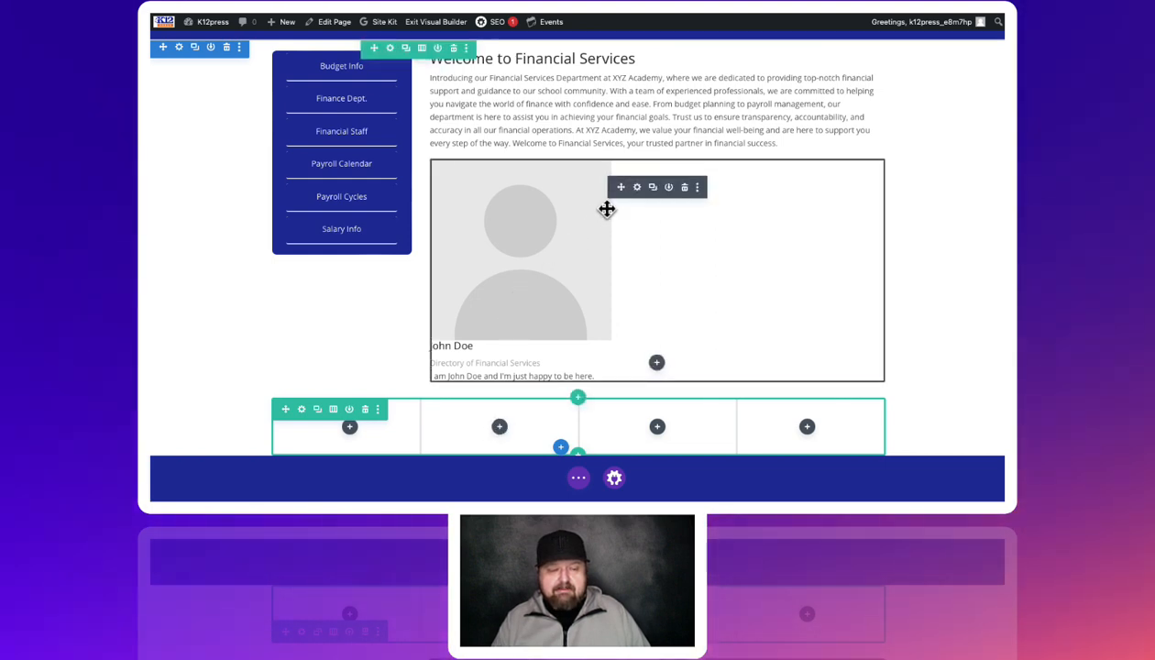
{"action": "left_click_drag", "start_coordinate": [619, 190], "coordinate": [492, 317]}
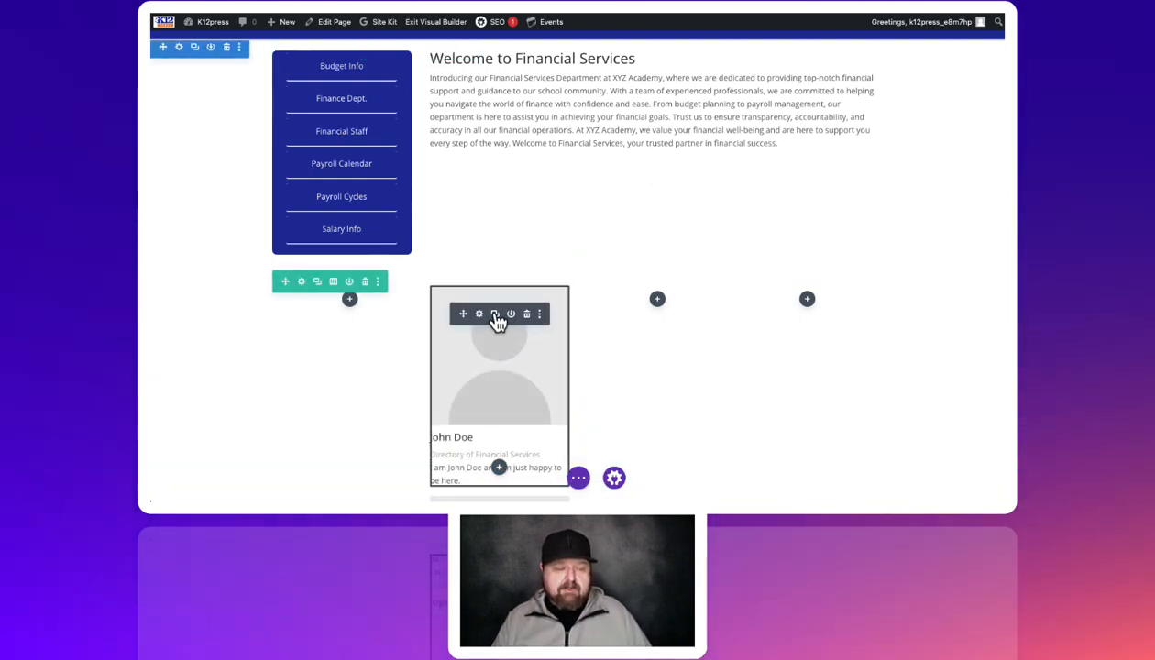
Duplicate the Person card into the third and fourth columns and delete the leftover extra copy
{"action": "left_click", "coordinate": [495, 313]}
{"action": "scroll", "coordinate": [500, 315], "scroll_direction": "down", "scroll_amount": 1}
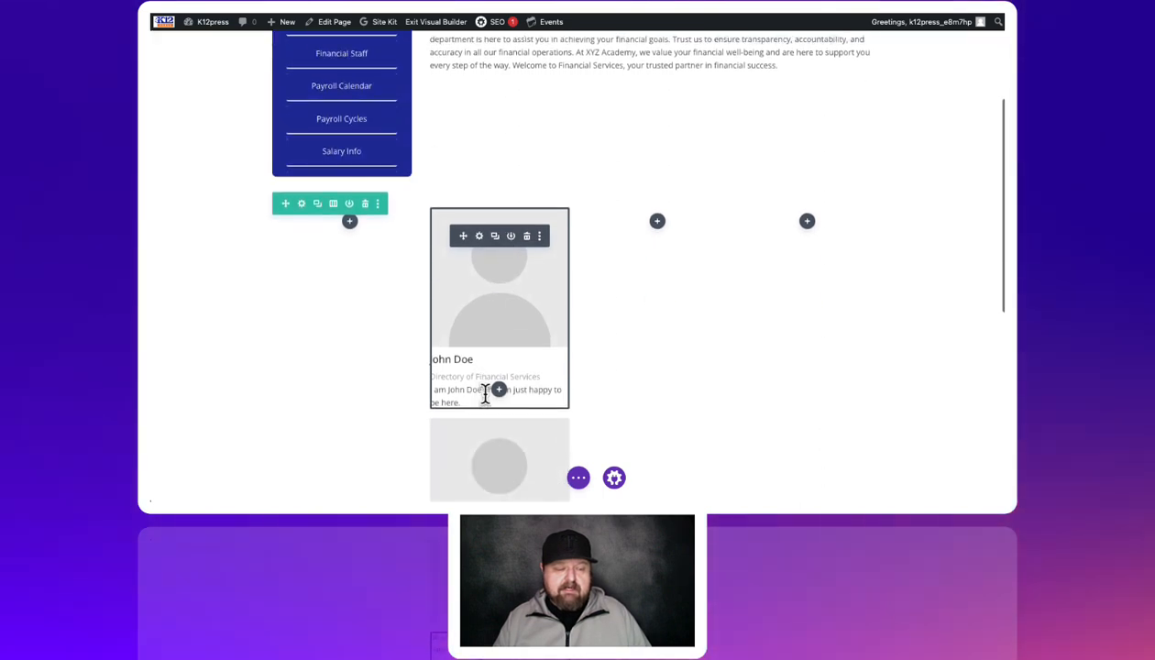
{"action": "left_click_drag", "start_coordinate": [465, 236], "coordinate": [653, 245]}
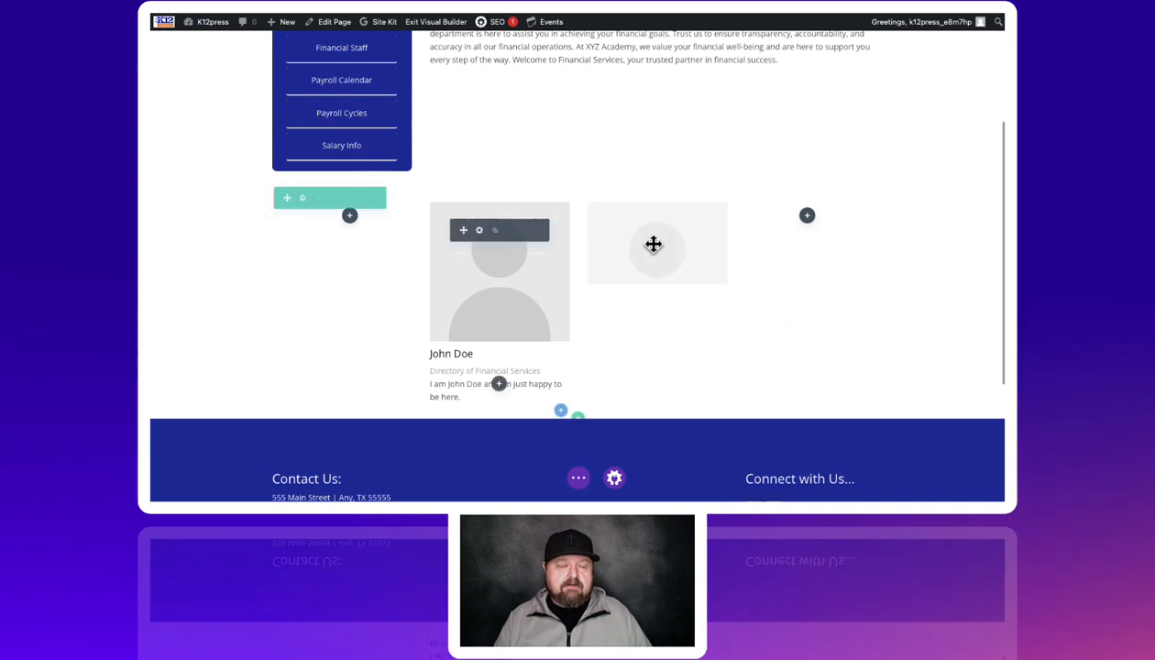
{"action": "scroll", "coordinate": [636, 243], "scroll_direction": "down", "scroll_amount": 1}
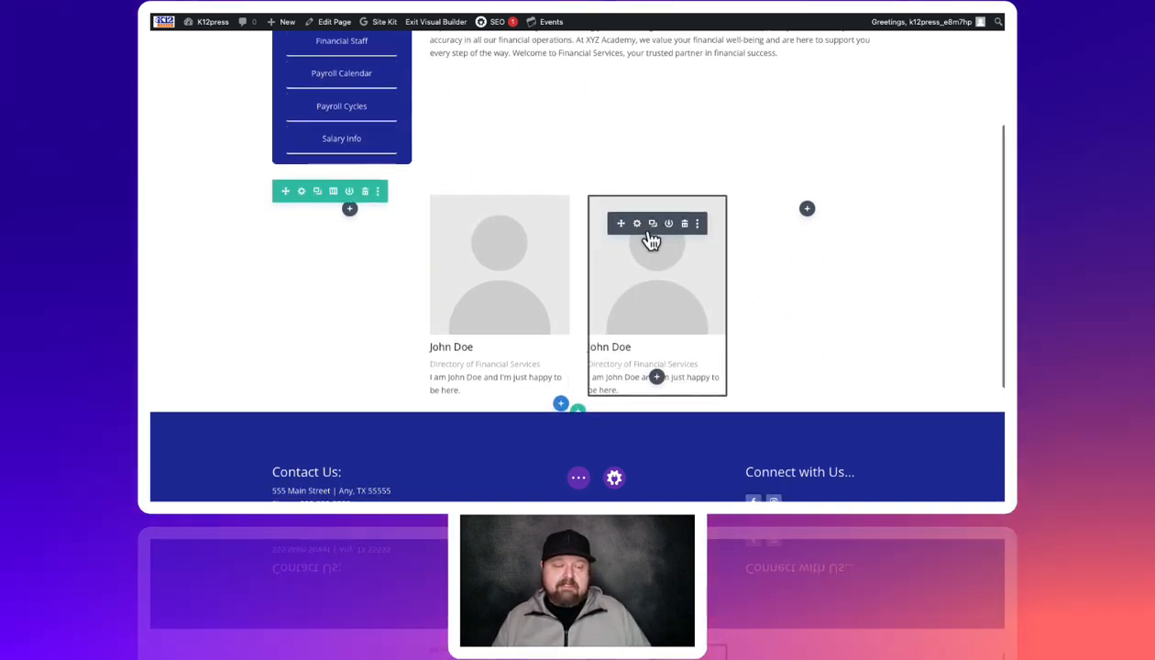
{"action": "left_click", "coordinate": [653, 223]}
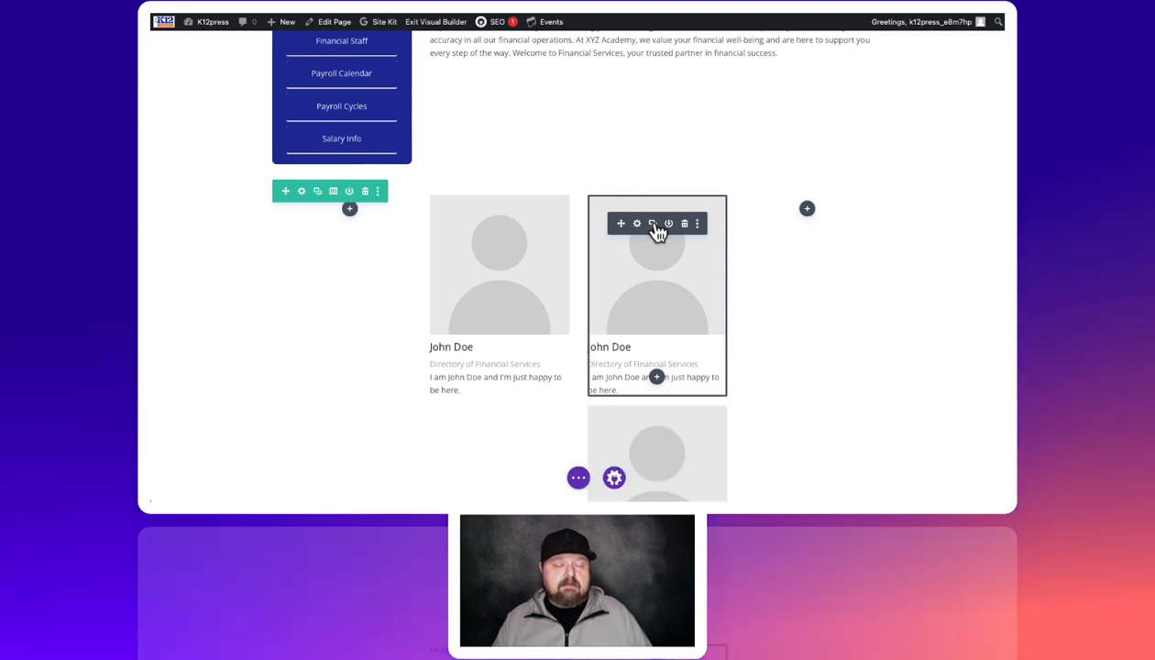
{"action": "left_click_drag", "start_coordinate": [723, 229], "coordinate": [825, 232]}
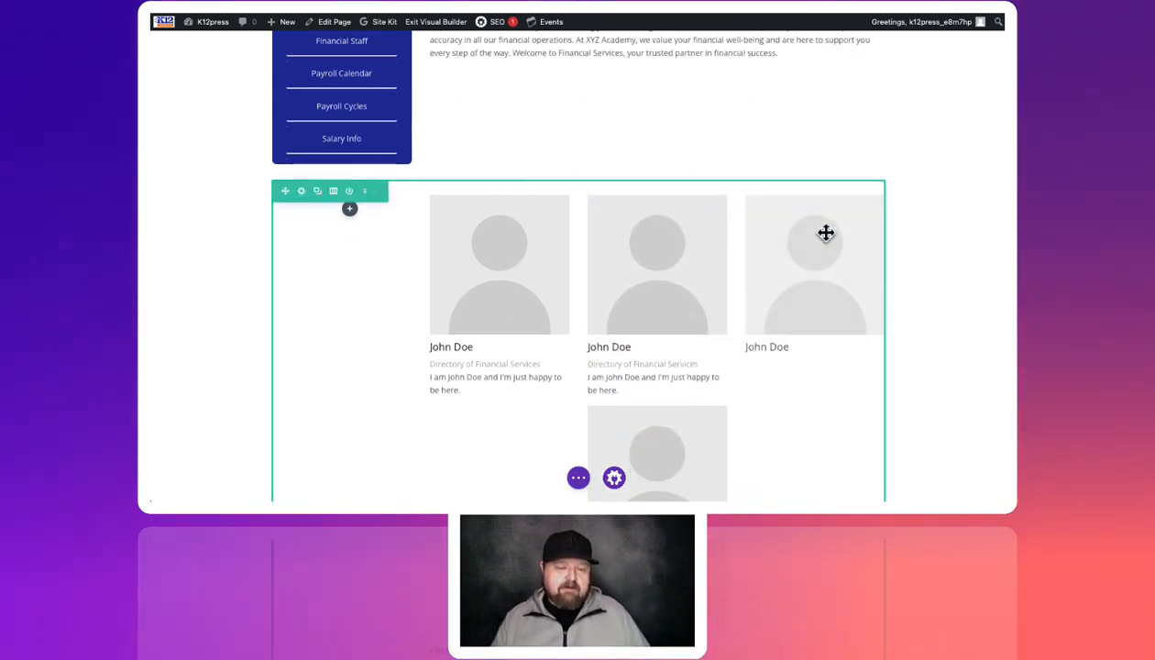
{"action": "scroll", "coordinate": [697, 300], "scroll_direction": "down", "scroll_amount": 2}
{"action": "scroll", "coordinate": [680, 299], "scroll_direction": "down", "scroll_amount": 1}
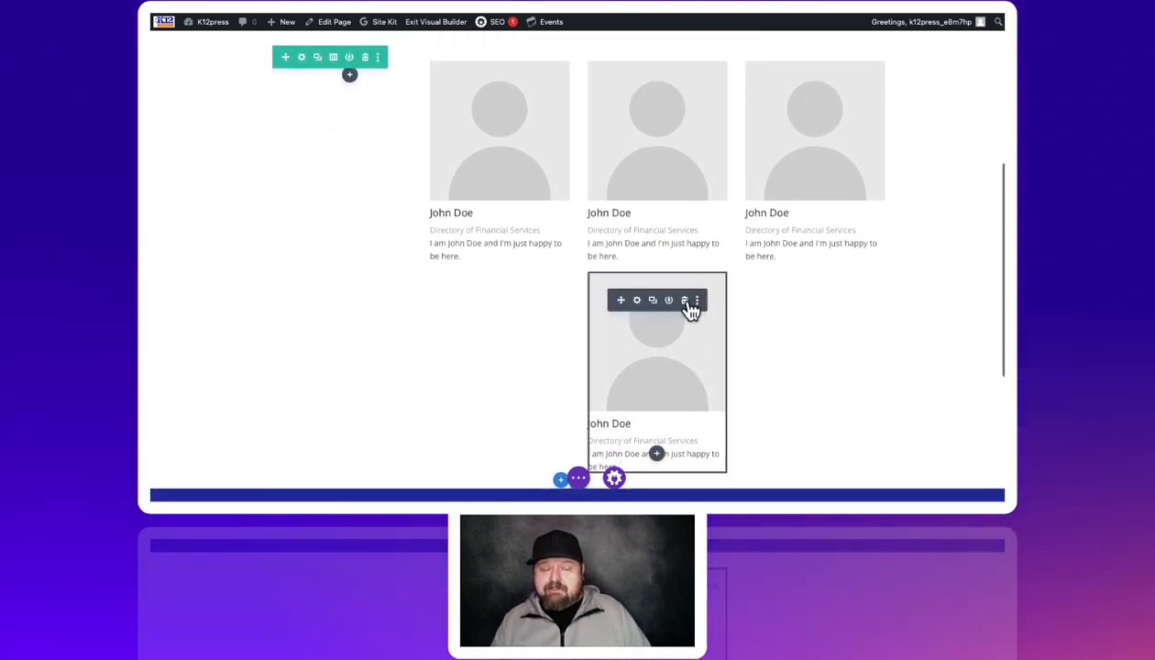
{"action": "left_click", "coordinate": [685, 301]}
{"action": "scroll", "coordinate": [646, 216], "scroll_direction": "up", "scroll_amount": 5}
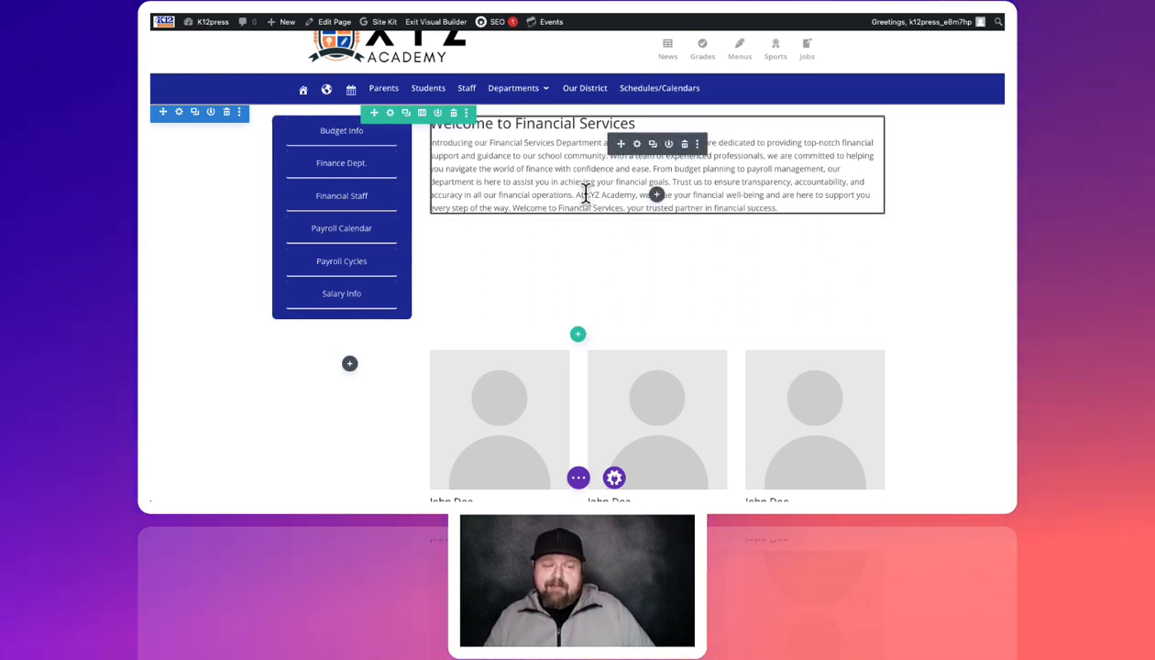
Open the intro text module's Design settings and expand the Text options
{"action": "left_click", "coordinate": [637, 145]}
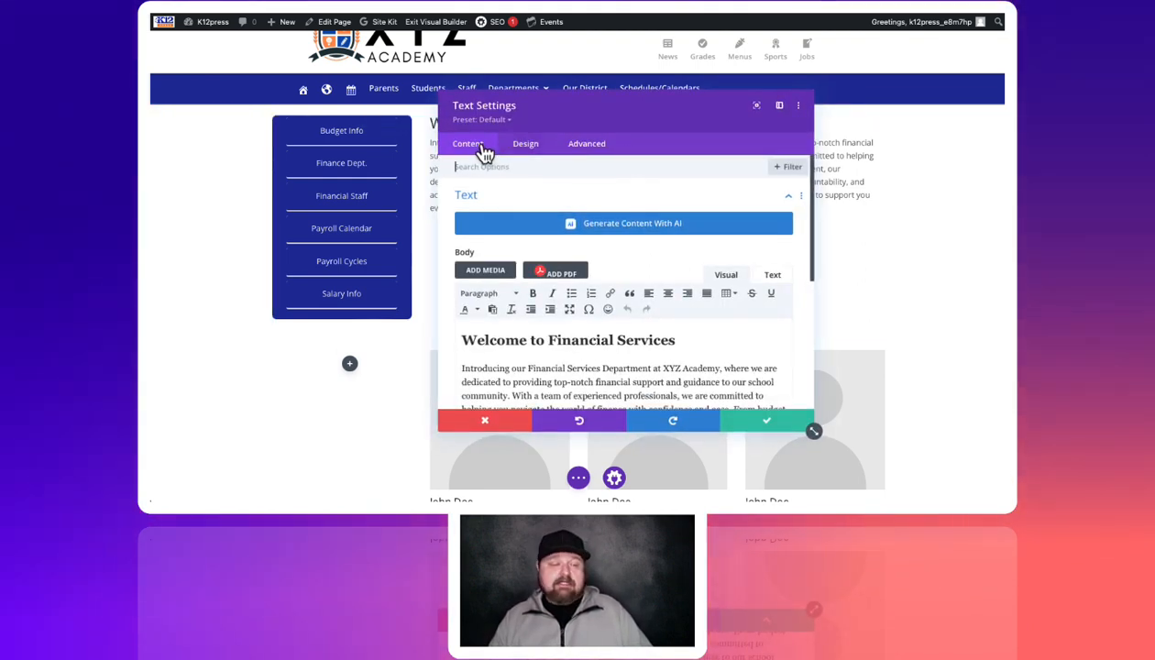
{"action": "left_click", "coordinate": [530, 146]}
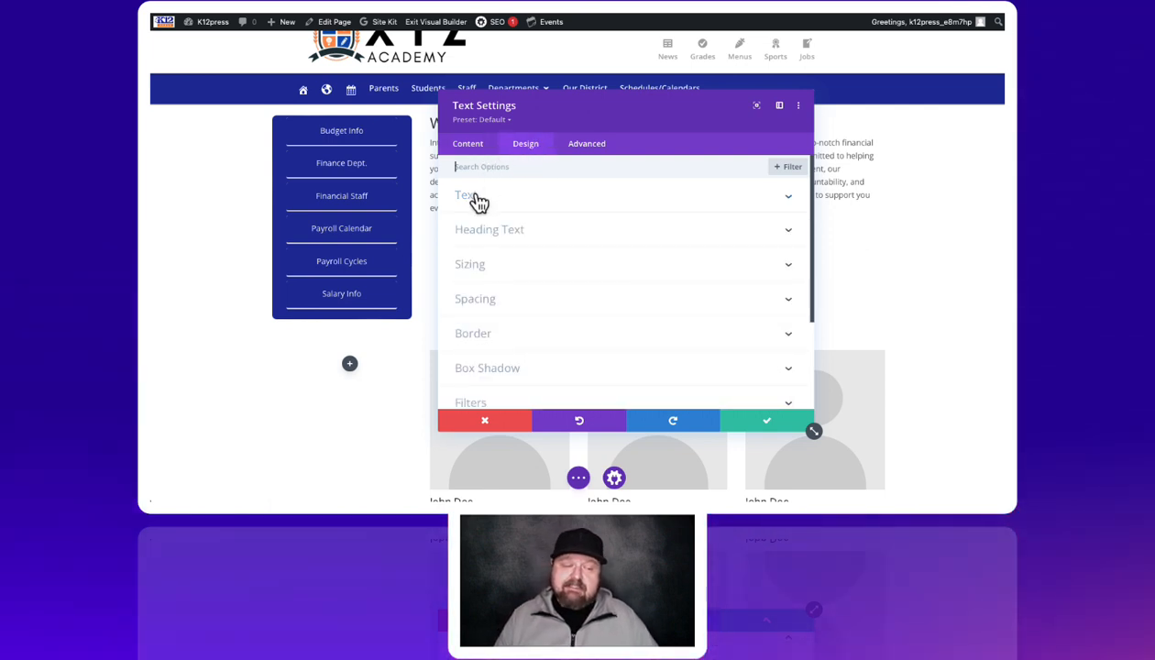
{"action": "left_click", "coordinate": [477, 199]}
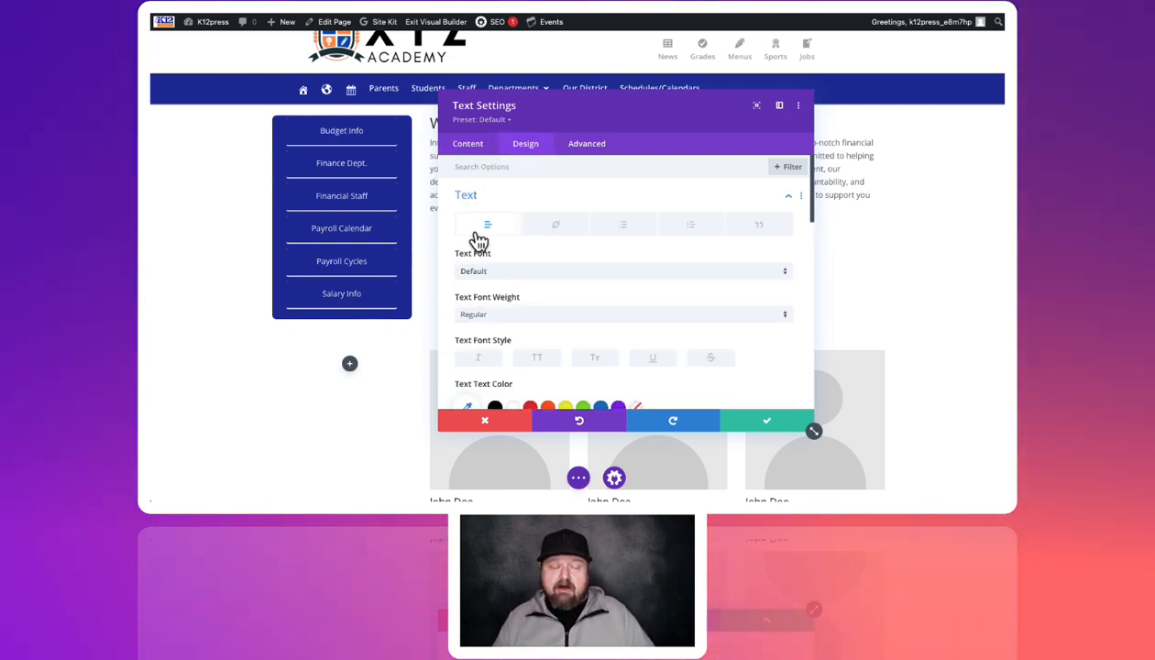
{"action": "scroll", "coordinate": [522, 337], "scroll_direction": "down", "scroll_amount": 3}
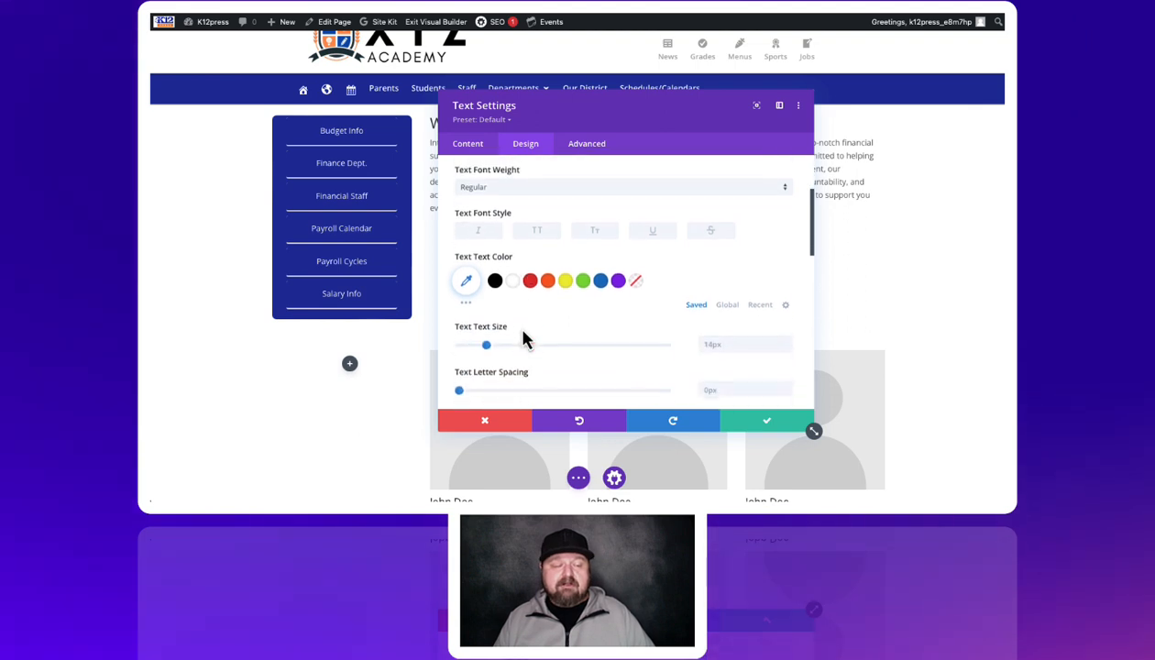
{"action": "scroll", "coordinate": [525, 339], "scroll_direction": "down", "scroll_amount": 1}
{"action": "scroll", "coordinate": [524, 339], "scroll_direction": "up", "scroll_amount": 1}
{"action": "scroll", "coordinate": [525, 339], "scroll_direction": "down", "scroll_amount": 2}
{"action": "scroll", "coordinate": [524, 339], "scroll_direction": "up", "scroll_amount": 3}
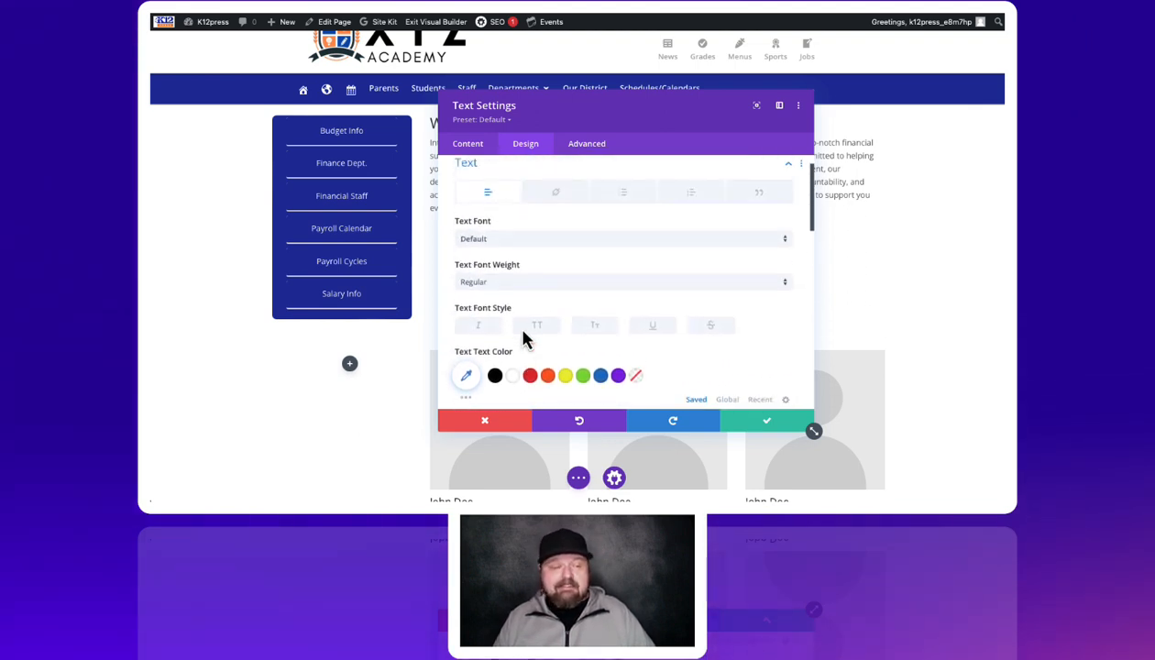
{"action": "scroll", "coordinate": [525, 340], "scroll_direction": "up", "scroll_amount": 1}
Apply a Link Text Shadow preset to the links in the intro text
{"action": "left_click", "coordinate": [557, 227]}
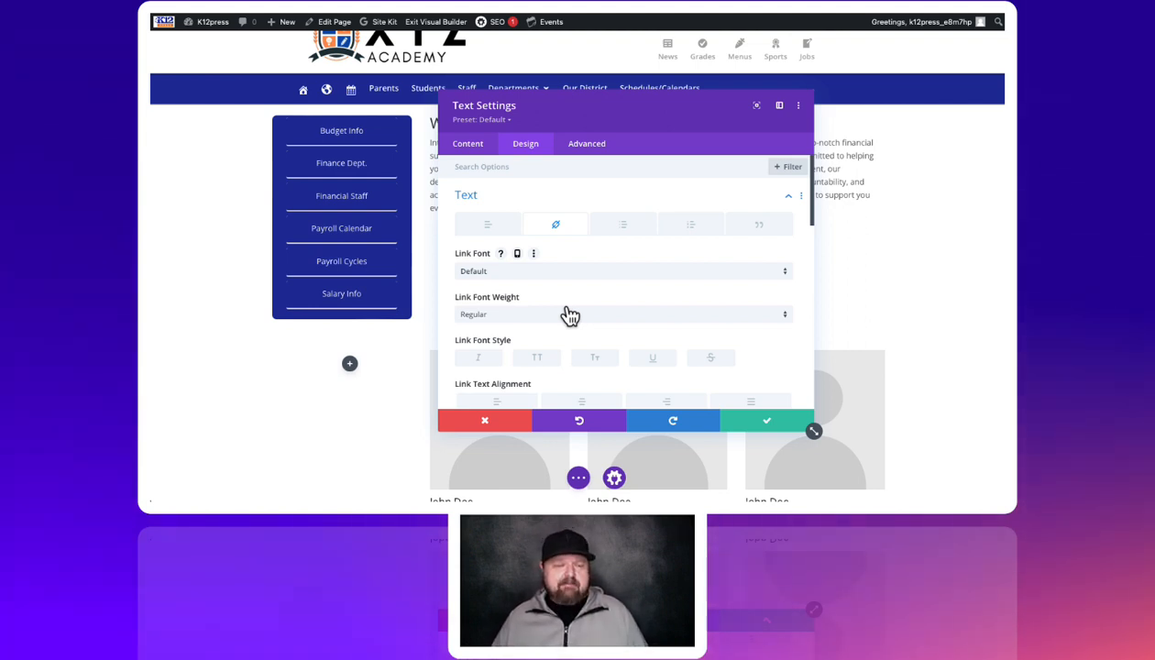
{"action": "scroll", "coordinate": [578, 312], "scroll_direction": "down", "scroll_amount": 5}
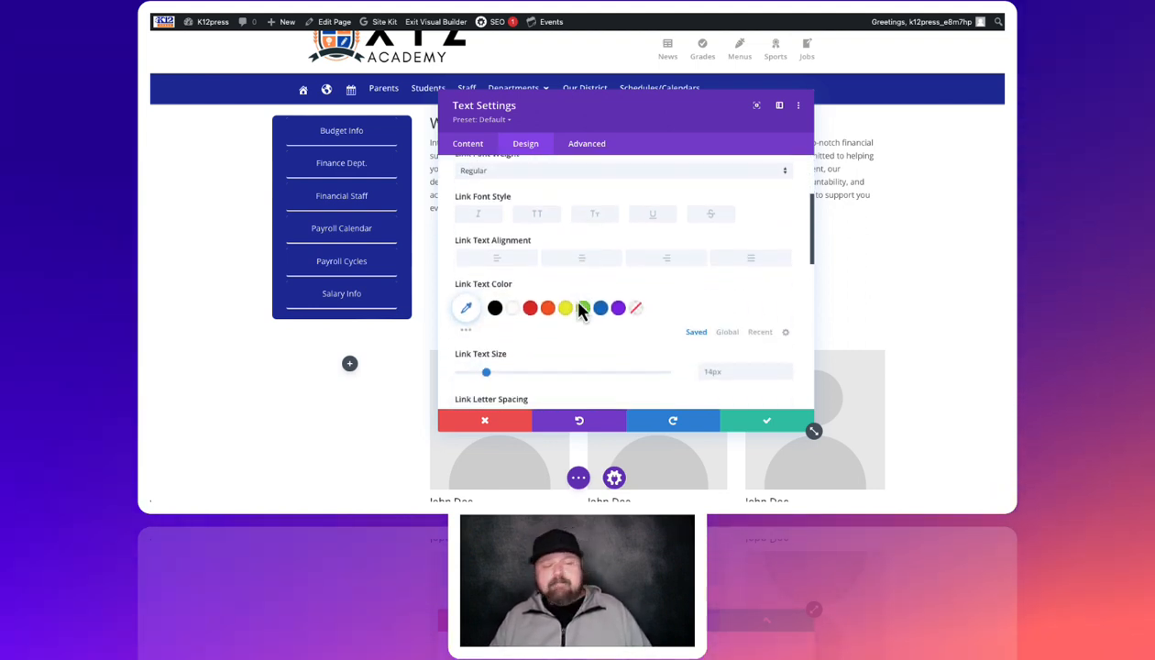
{"action": "scroll", "coordinate": [578, 311], "scroll_direction": "down", "scroll_amount": 4}
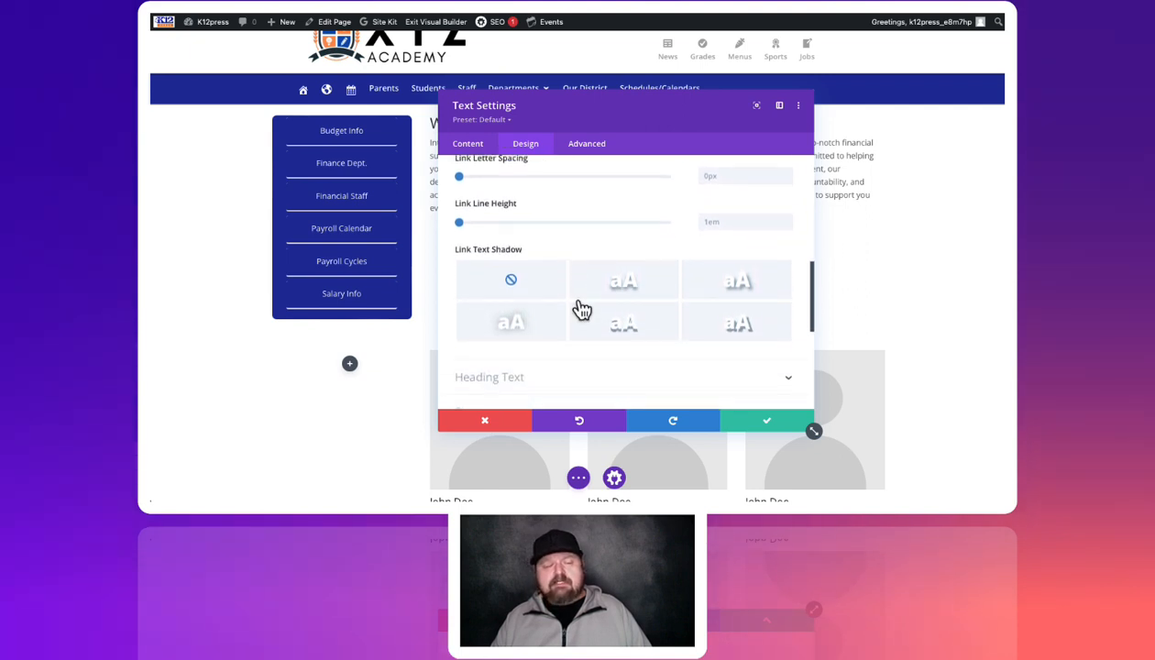
{"action": "scroll", "coordinate": [582, 311], "scroll_direction": "down", "scroll_amount": 1}
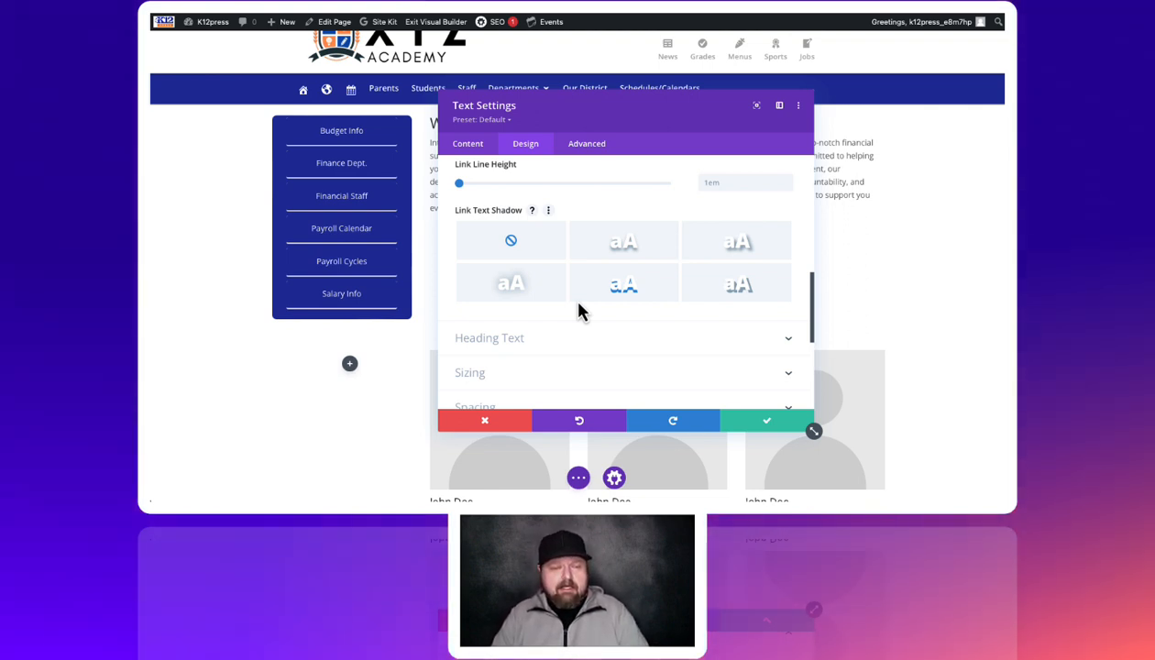
{"action": "left_click", "coordinate": [566, 302]}
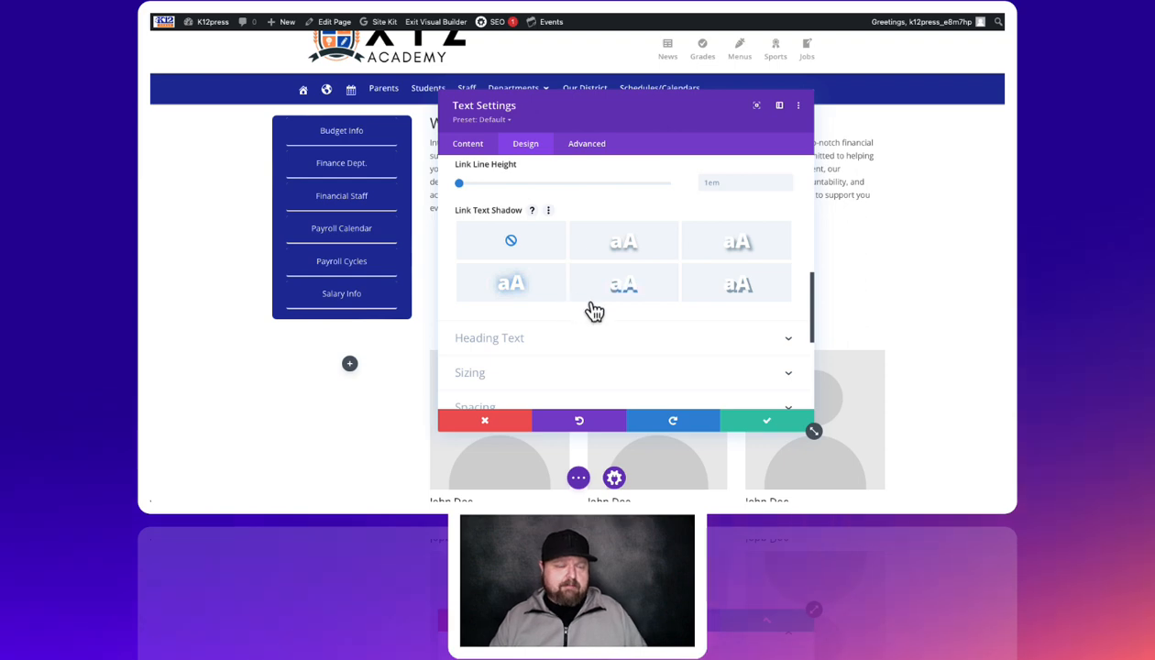
{"action": "scroll", "coordinate": [644, 347], "scroll_direction": "down", "scroll_amount": 1}
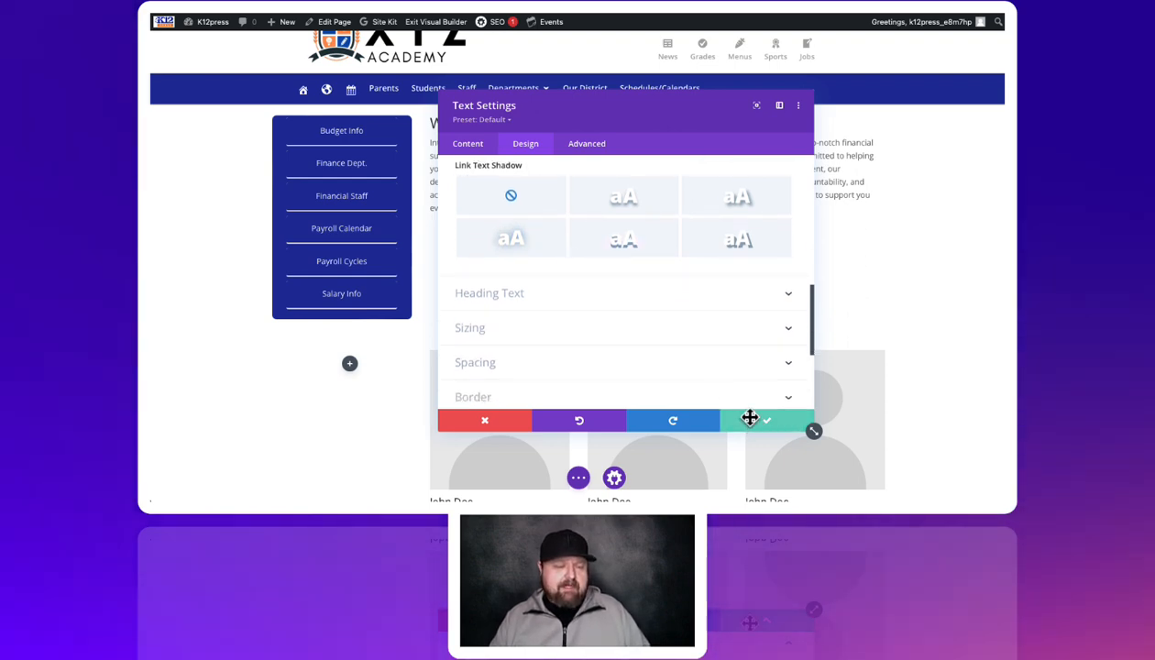
Close the text settings, then insert and save a Call To Action module below the welcome text
{"action": "left_click", "coordinate": [750, 418]}
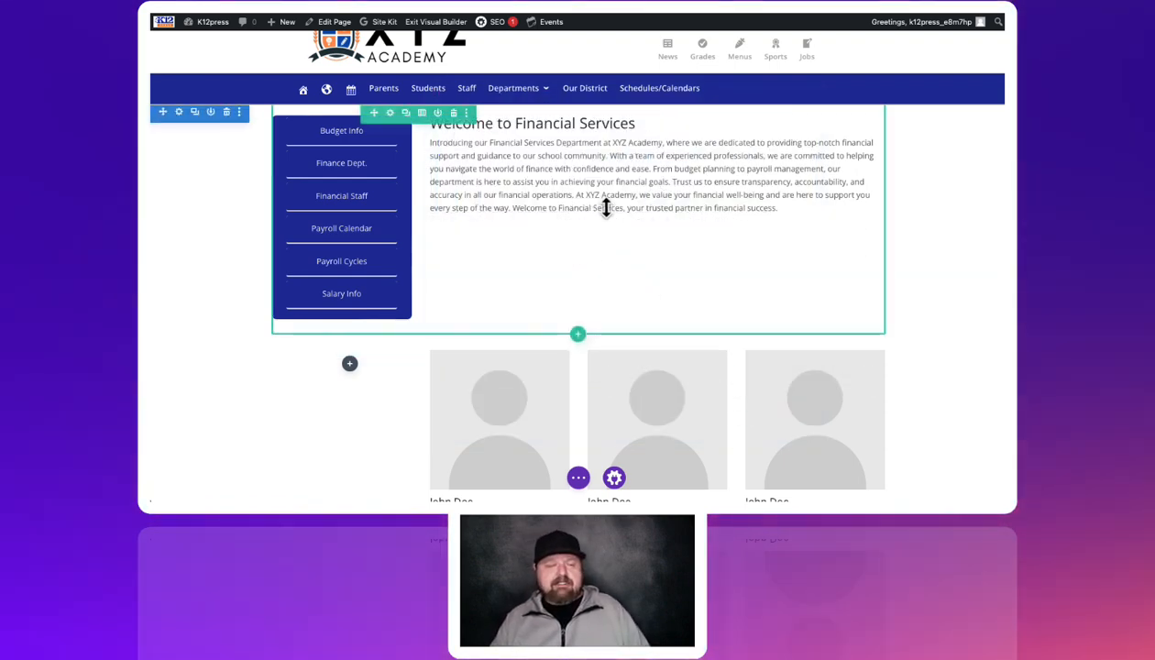
{"action": "left_click", "coordinate": [657, 196]}
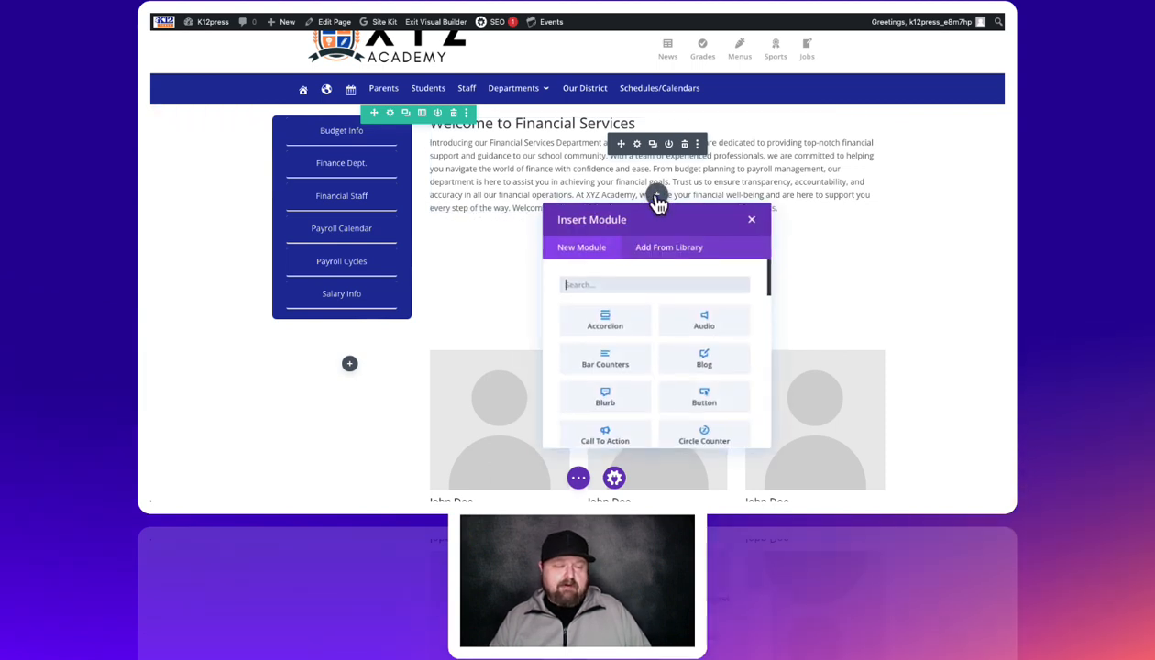
{"action": "left_click", "coordinate": [608, 431]}
{"action": "left_click", "coordinate": [766, 428]}
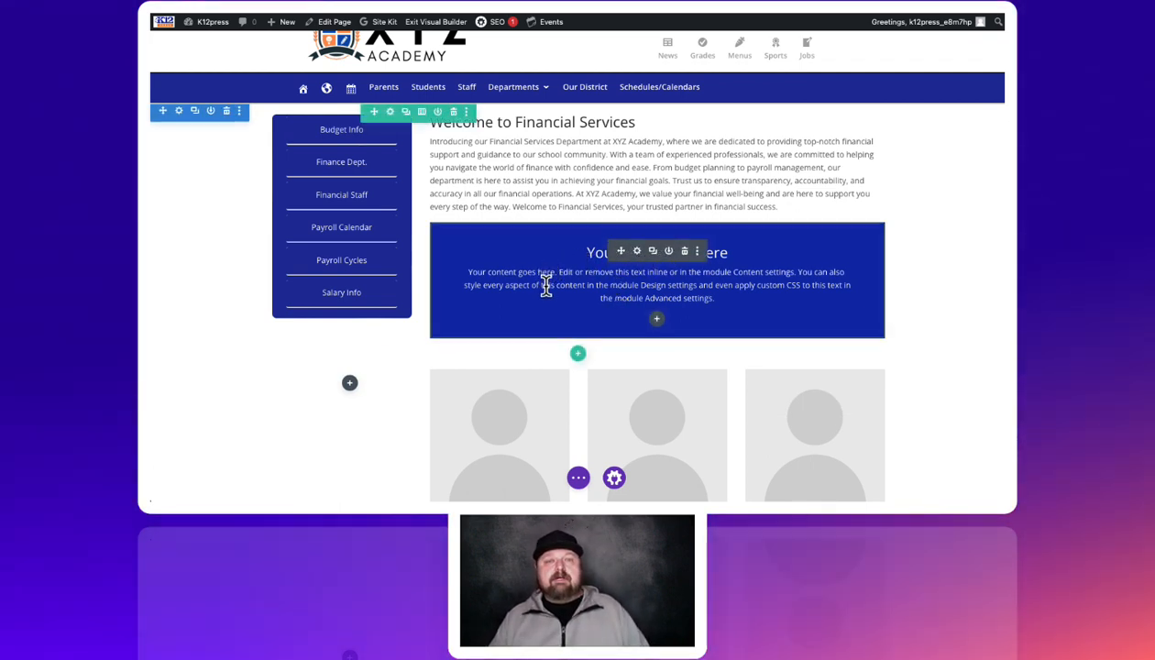
{"action": "scroll", "coordinate": [553, 284], "scroll_direction": "down", "scroll_amount": 1}
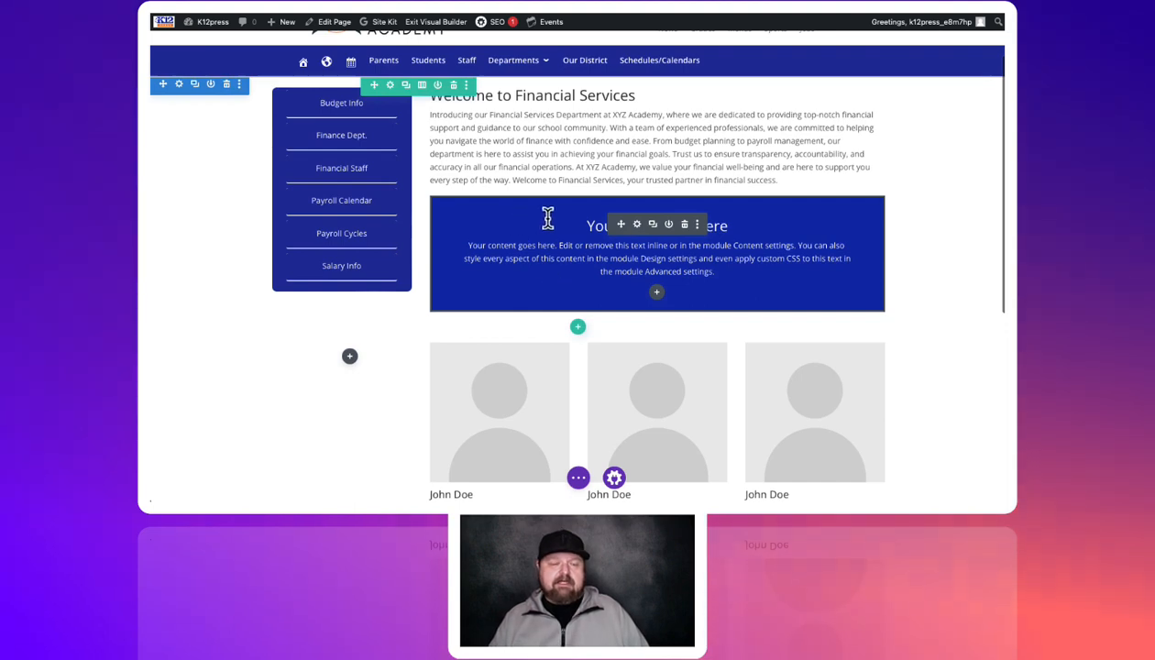
{"action": "scroll", "coordinate": [596, 322], "scroll_direction": "down", "scroll_amount": 3}
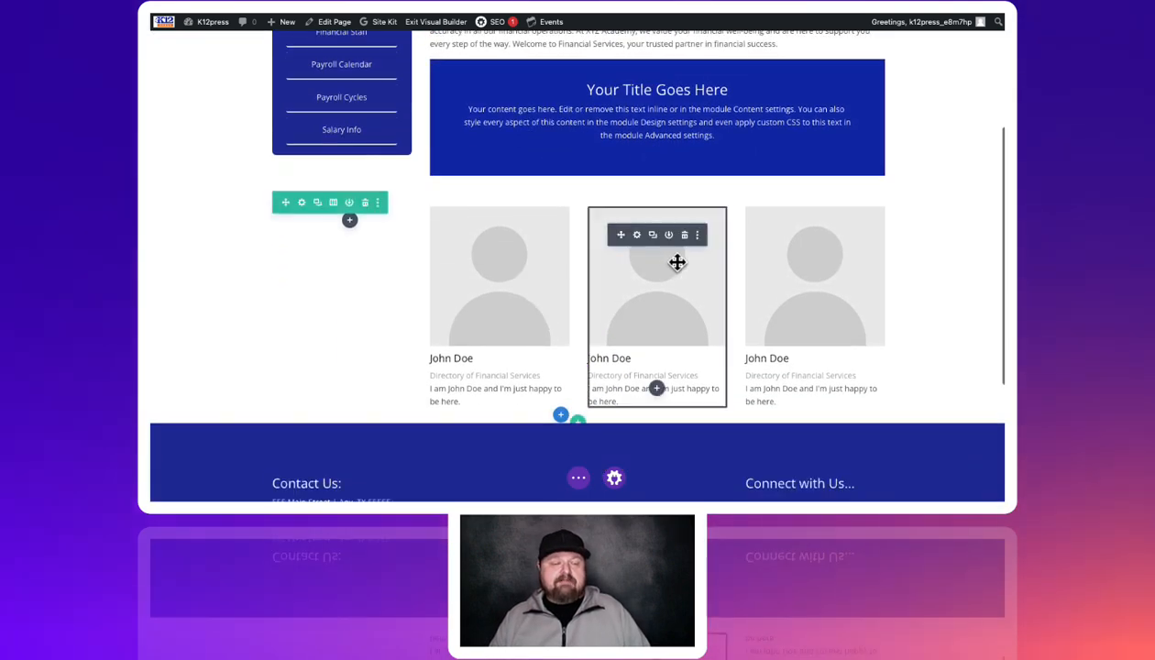
{"action": "scroll", "coordinate": [679, 268], "scroll_direction": "up", "scroll_amount": 4}
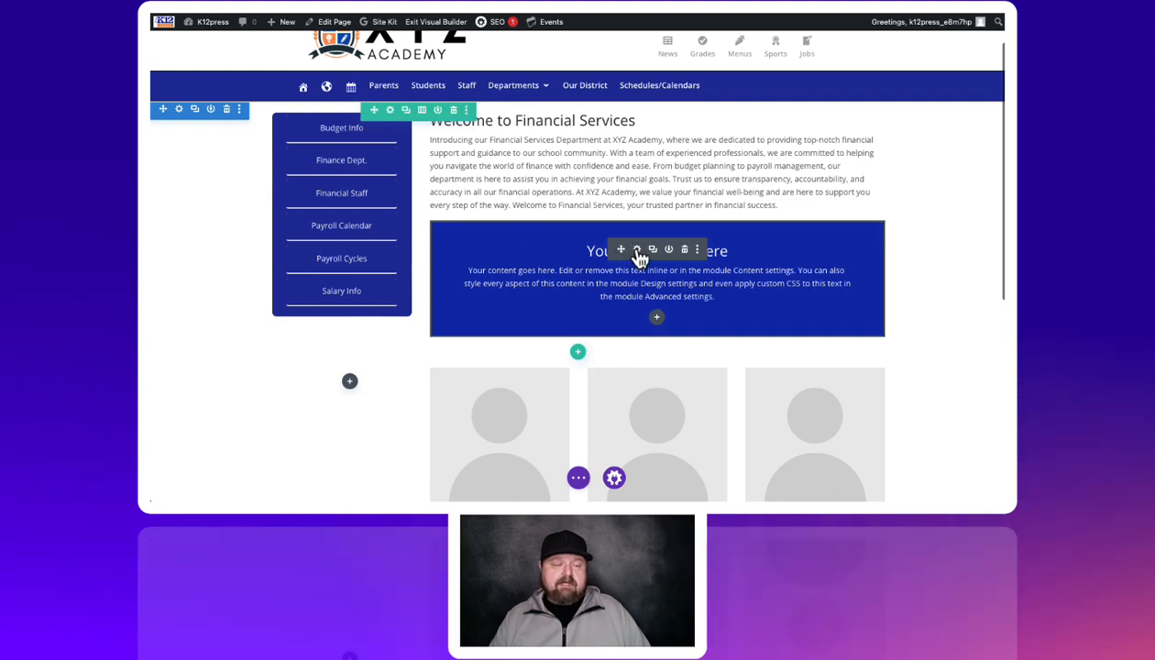
Set the Call To Action background to the dark blue global colour swatch and save
{"action": "left_click", "coordinate": [637, 250]}
{"action": "scroll", "coordinate": [624, 256], "scroll_direction": "down", "scroll_amount": 2}
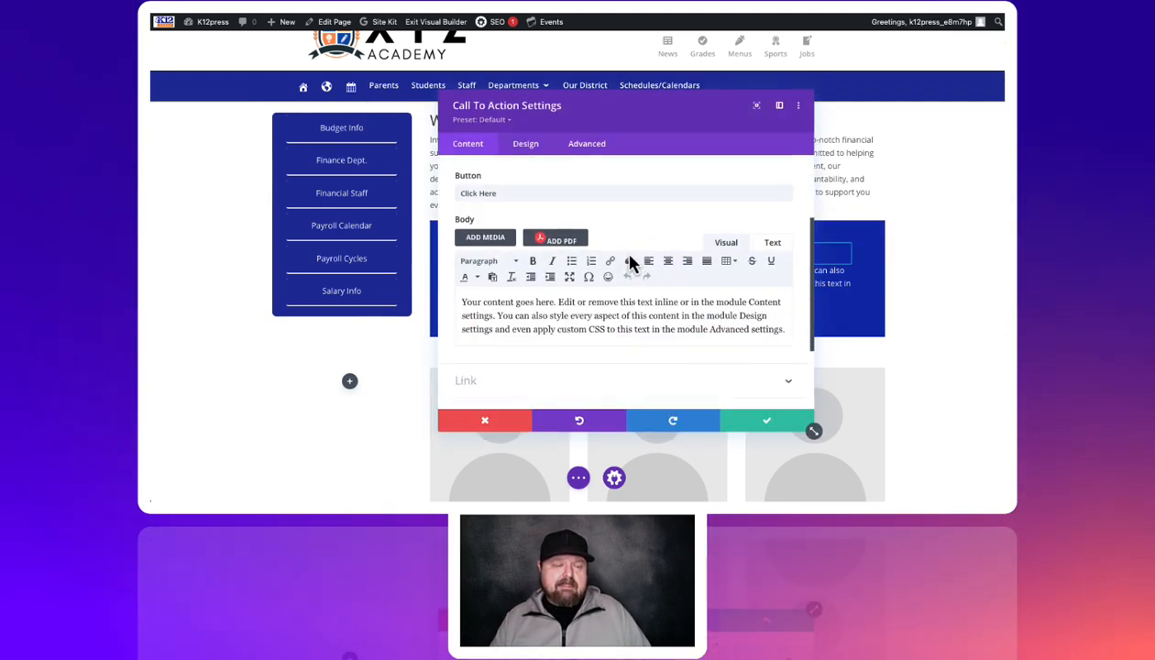
{"action": "scroll", "coordinate": [631, 263], "scroll_direction": "down", "scroll_amount": 2}
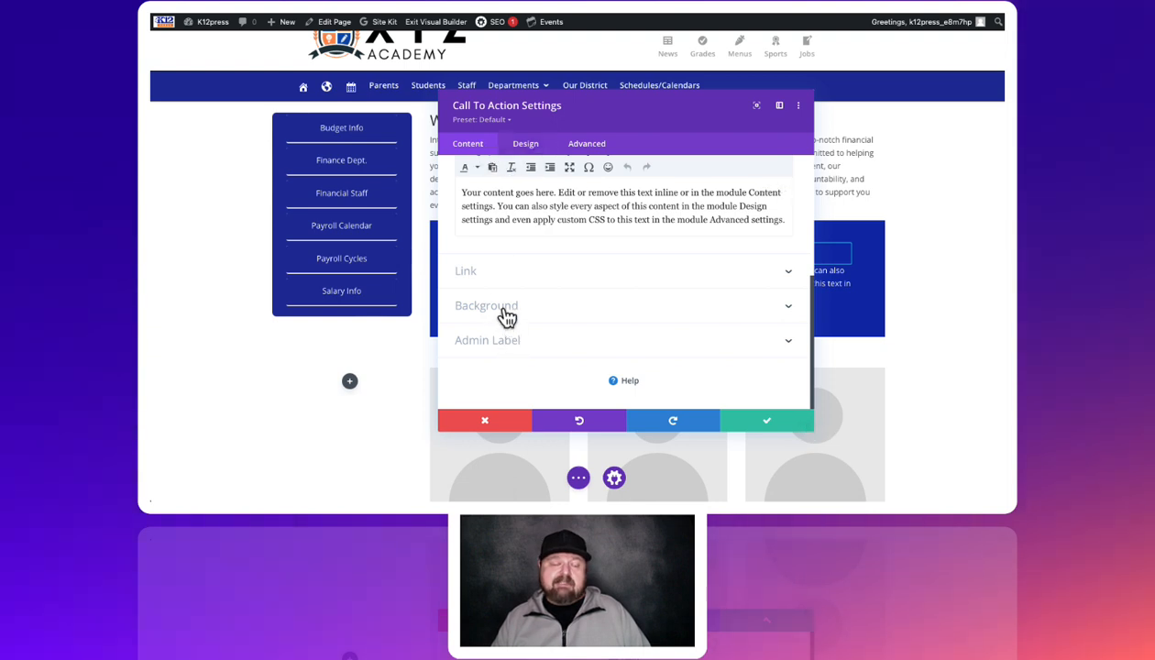
{"action": "left_click", "coordinate": [507, 310]}
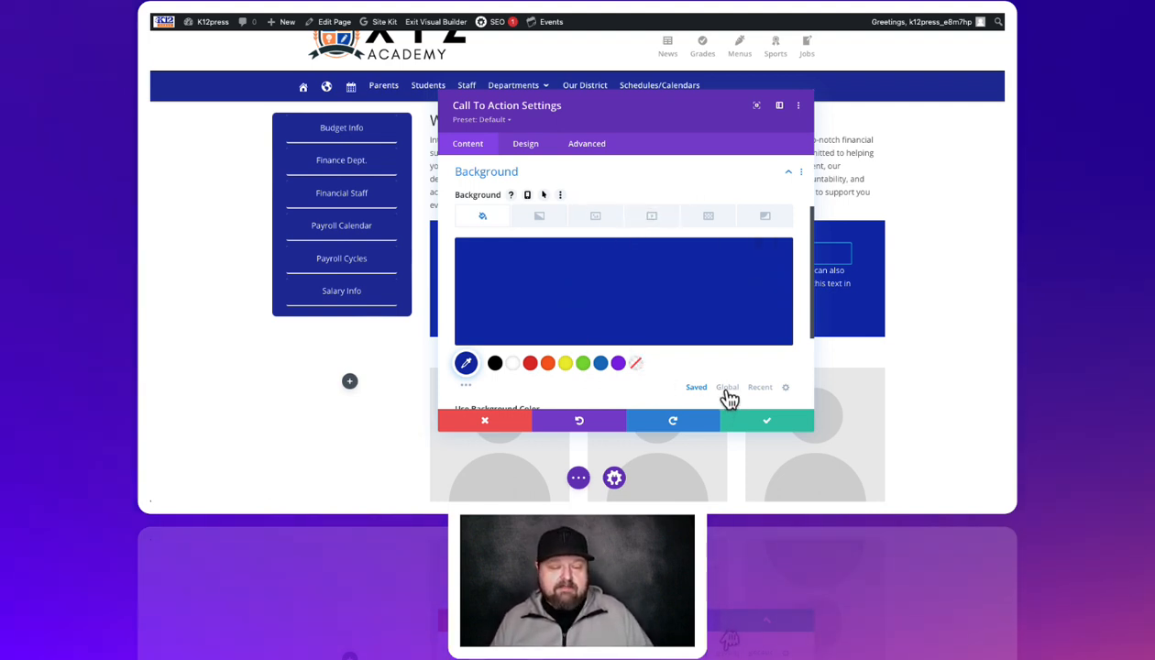
{"action": "left_click", "coordinate": [728, 388]}
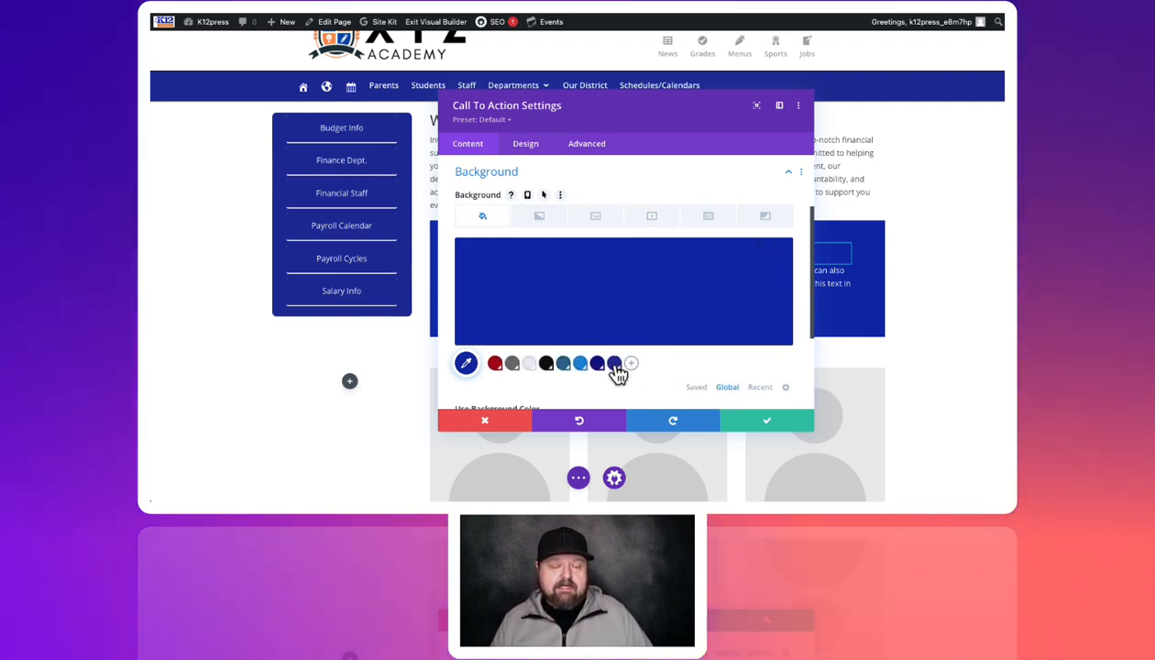
{"action": "left_click", "coordinate": [764, 422]}
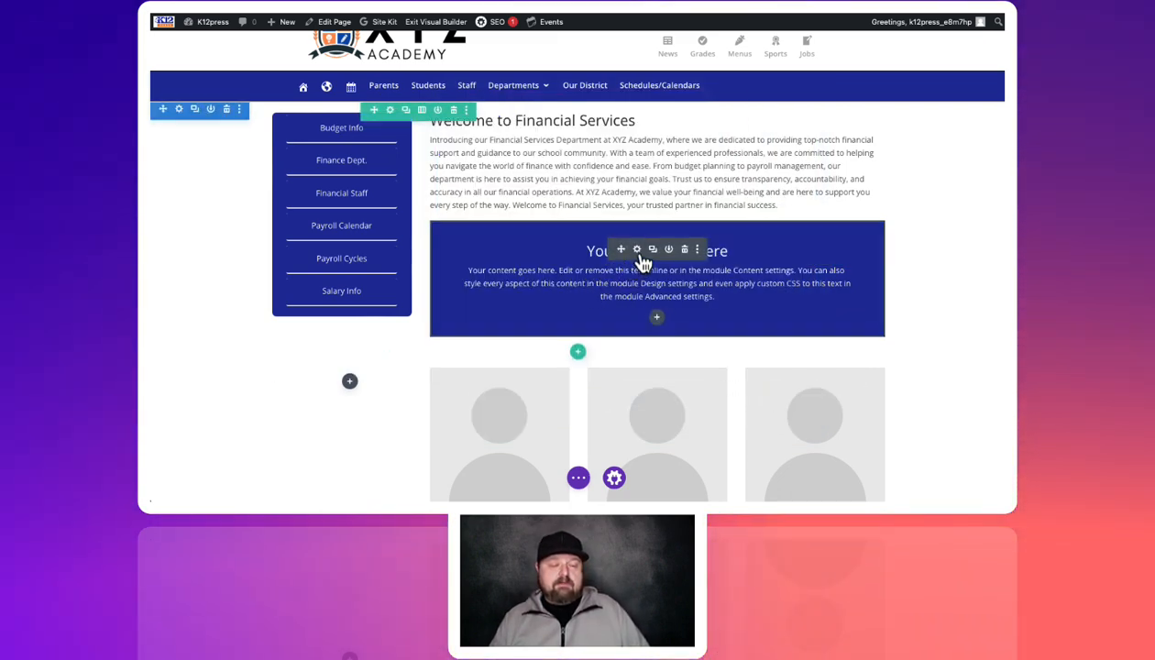
Give the Call To Action title an Ultra Bold font weight and TT uppercase style, then save
{"action": "left_click", "coordinate": [638, 250]}
{"action": "left_click", "coordinate": [526, 144]}
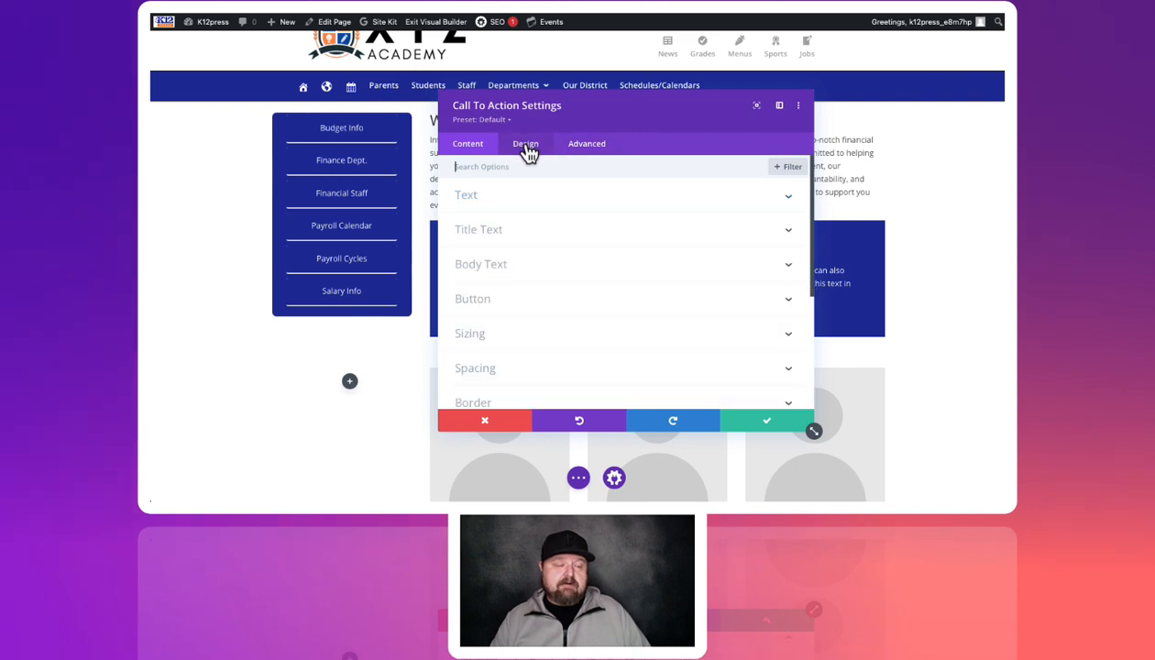
{"action": "left_click", "coordinate": [480, 232]}
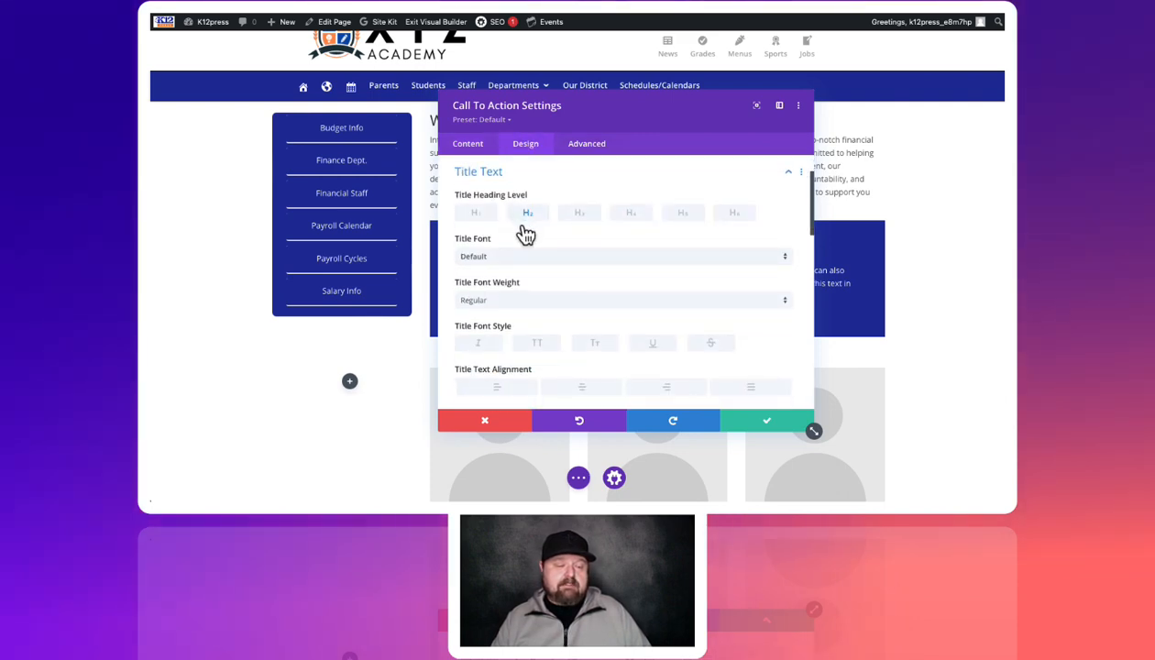
{"action": "left_click", "coordinate": [540, 305]}
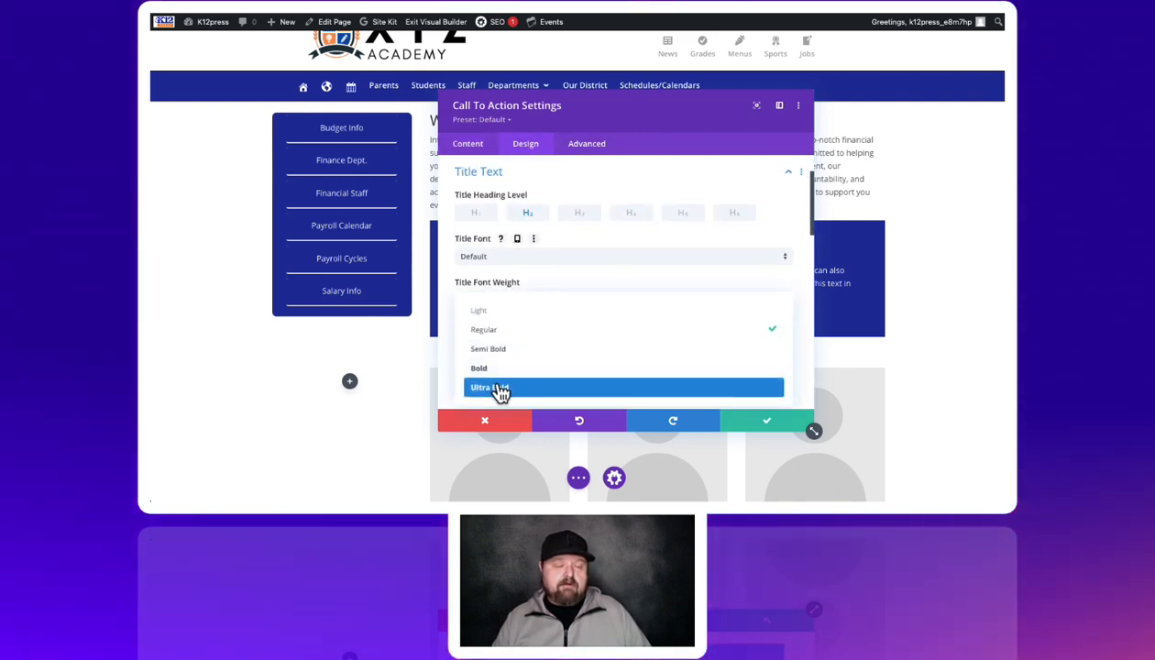
{"action": "left_click", "coordinate": [500, 389]}
{"action": "scroll", "coordinate": [578, 275], "scroll_direction": "down", "scroll_amount": 1}
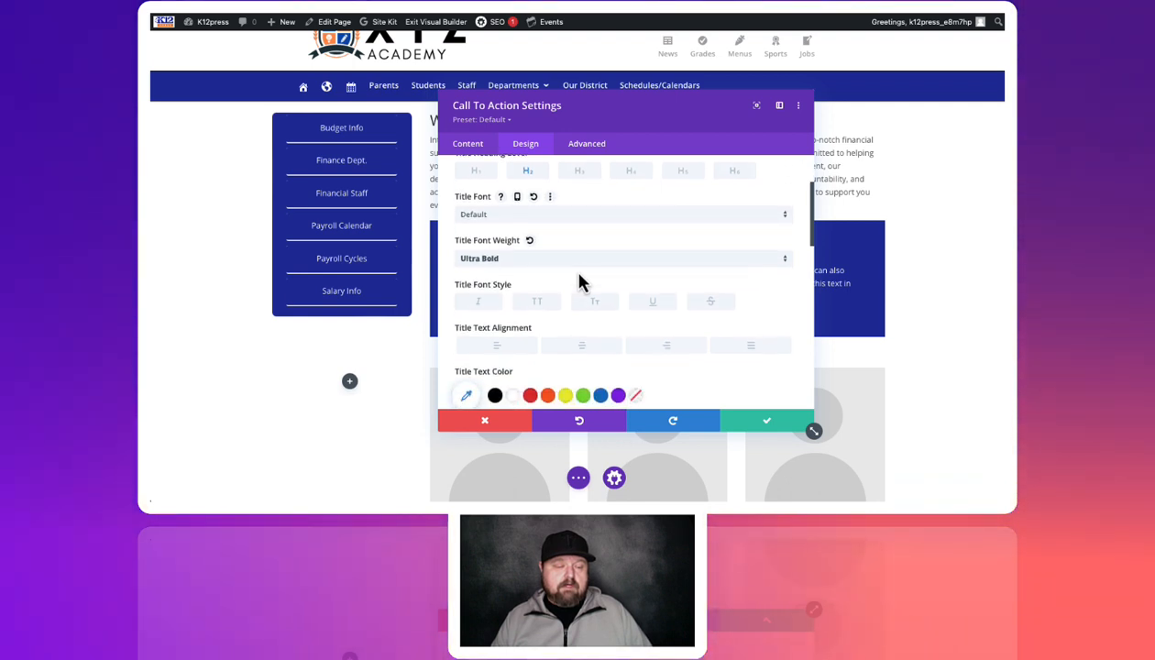
{"action": "left_click", "coordinate": [539, 303]}
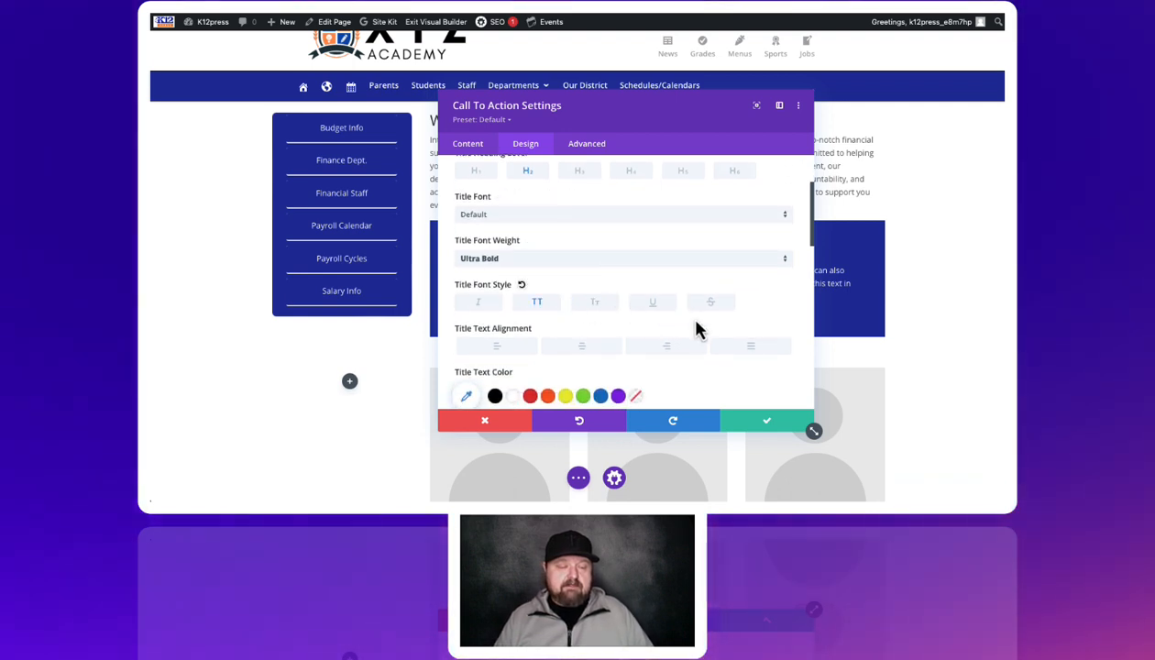
{"action": "scroll", "coordinate": [641, 340], "scroll_direction": "down", "scroll_amount": 1}
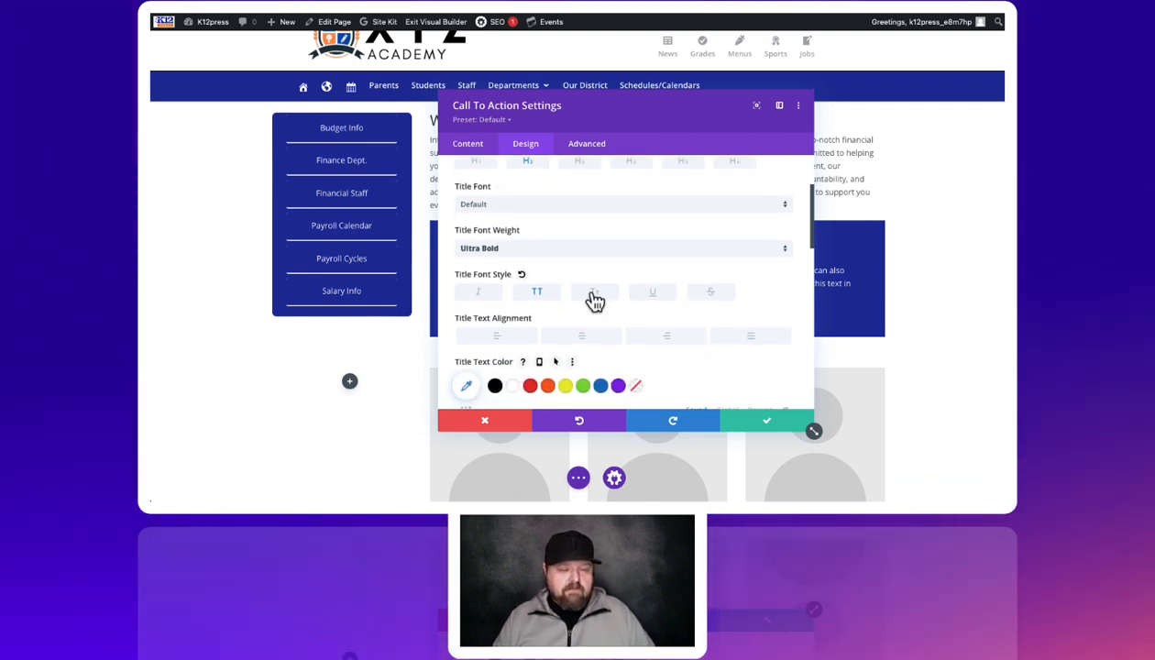
{"action": "left_click", "coordinate": [763, 420]}
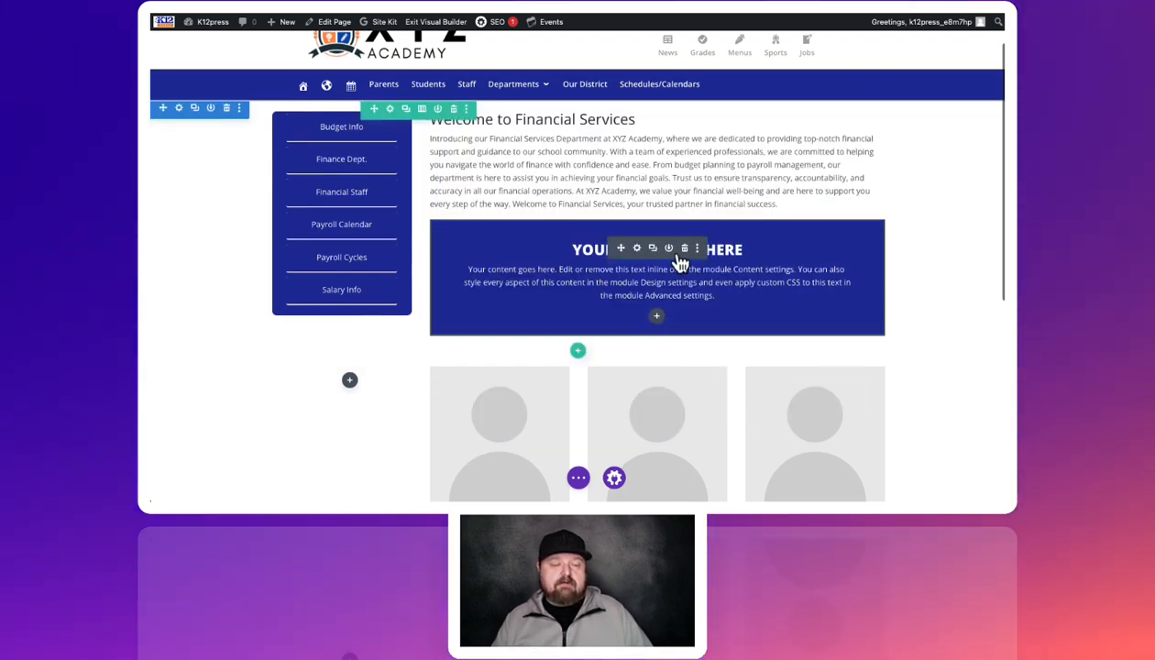
Edit the intro paragraph inline, deleting the unwanted words near 'achieving your financial goals'
{"action": "scroll", "coordinate": [585, 321], "scroll_direction": "down", "scroll_amount": 1}
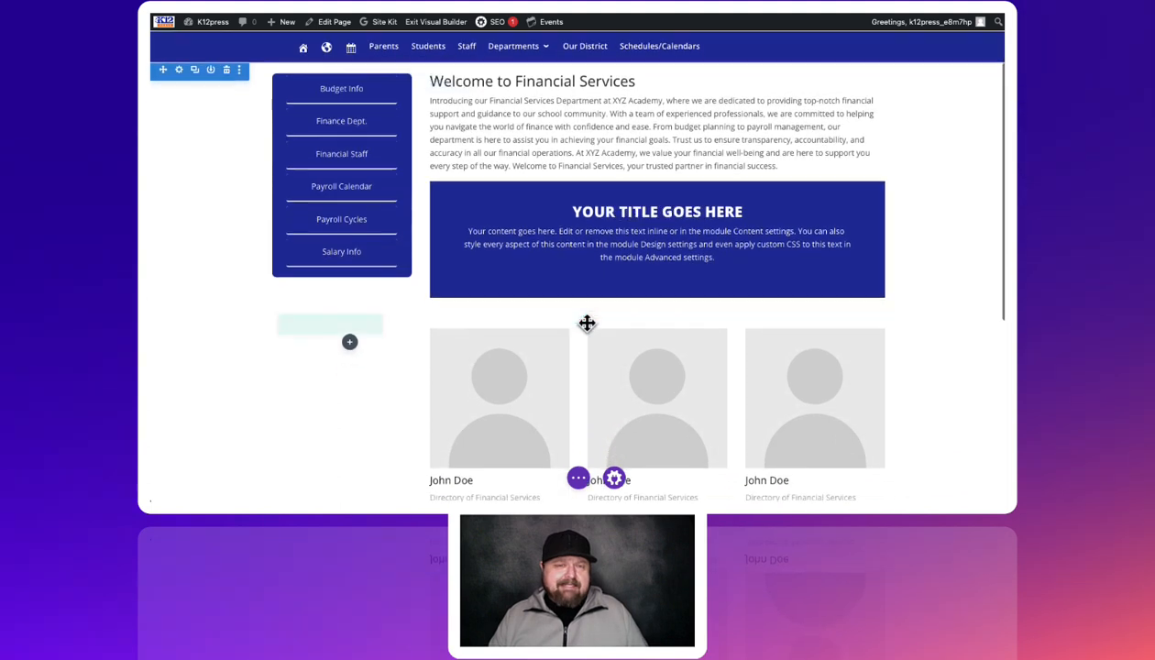
{"action": "left_click", "coordinate": [548, 139]}
{"action": "key", "text": "Right"}
{"action": "key", "text": "Right"}
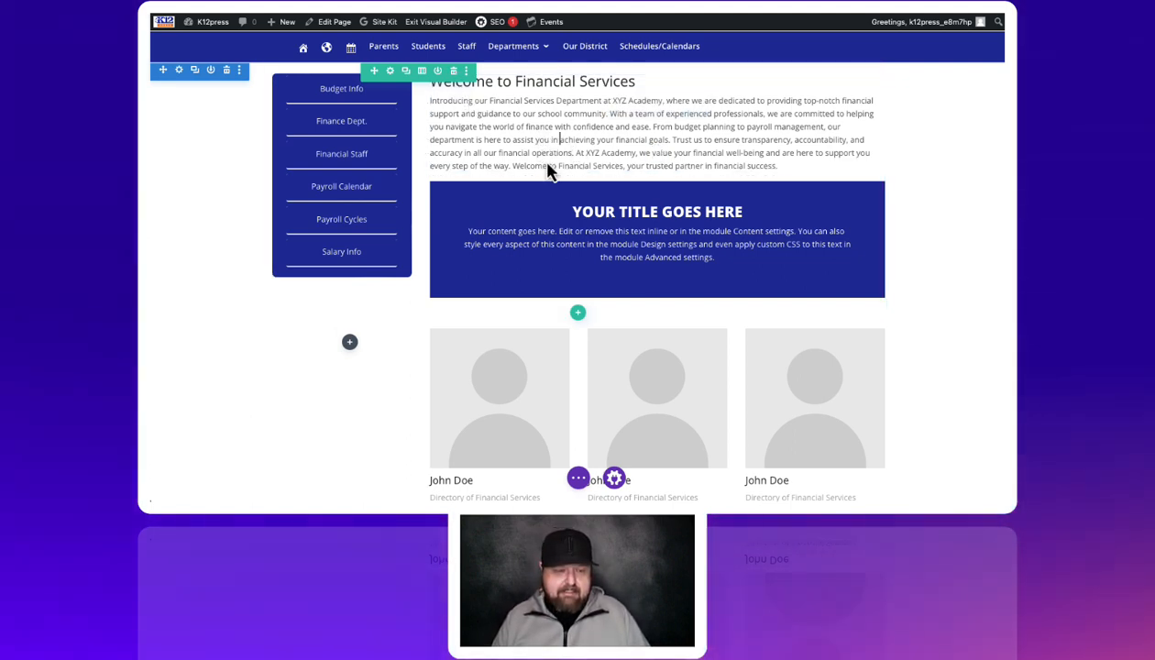
{"action": "key", "text": "Right"}
{"action": "key", "text": "Right"}
{"action": "key", "text": "Right"}
{"action": "key", "text": "Right"}
{"action": "key", "text": "Right"}
{"action": "key", "text": "Right"}
{"action": "key", "text": "Right"}
{"action": "key", "text": "Right"}
{"action": "key", "text": "Right"}
{"action": "key", "text": "Right"}
{"action": "key", "text": "Right"}
{"action": "key", "text": "Right"}
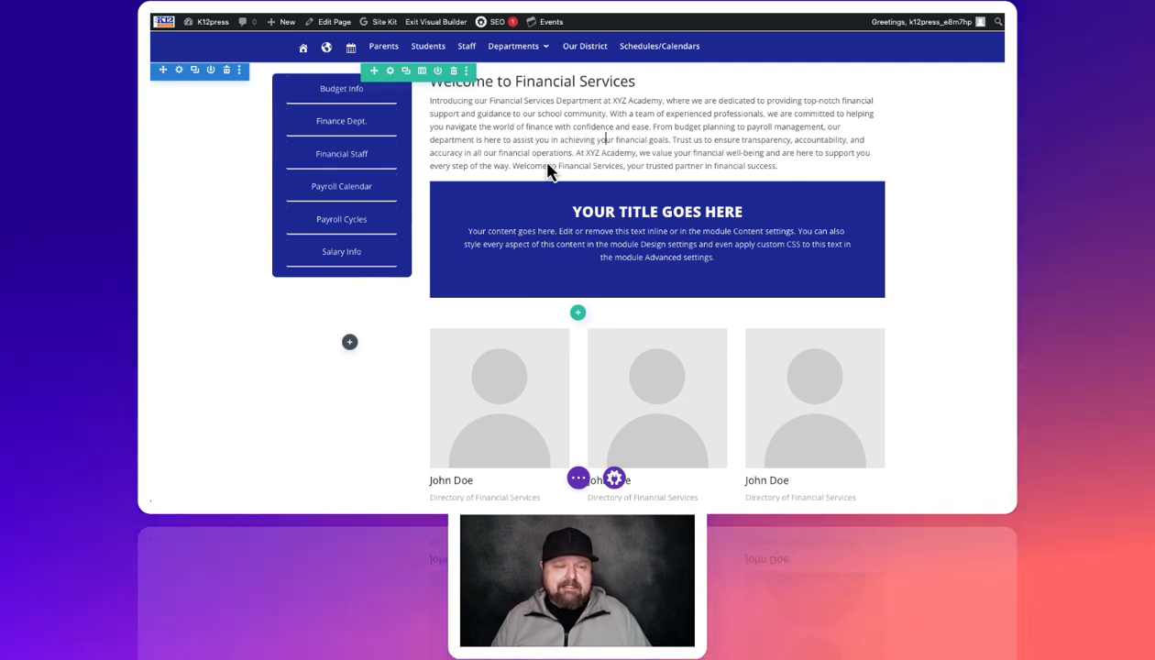
{"action": "key", "text": "BackSpace"}
{"action": "key", "text": "BackSpace"}
{"action": "key", "text": "BackSpace"}
{"action": "key", "text": "BackSpace"}
{"action": "key", "text": "BackSpace"}
{"action": "key", "text": "BackSpace"}
{"action": "key", "text": "BackSpace"}
{"action": "key", "text": "BackSpace"}
{"action": "key", "text": "BackSpace"}
{"action": "key", "text": "BackSpace"}
{"action": "key", "text": "BackSpace"}
{"action": "key", "text": "BackSpace"}
{"action": "key", "text": "BackSpace"}
{"action": "key", "text": "BackSpace"}
{"action": "key", "text": "BackSpace"}
{"action": "key", "text": "BackSpace"}
{"action": "key", "text": "BackSpace"}
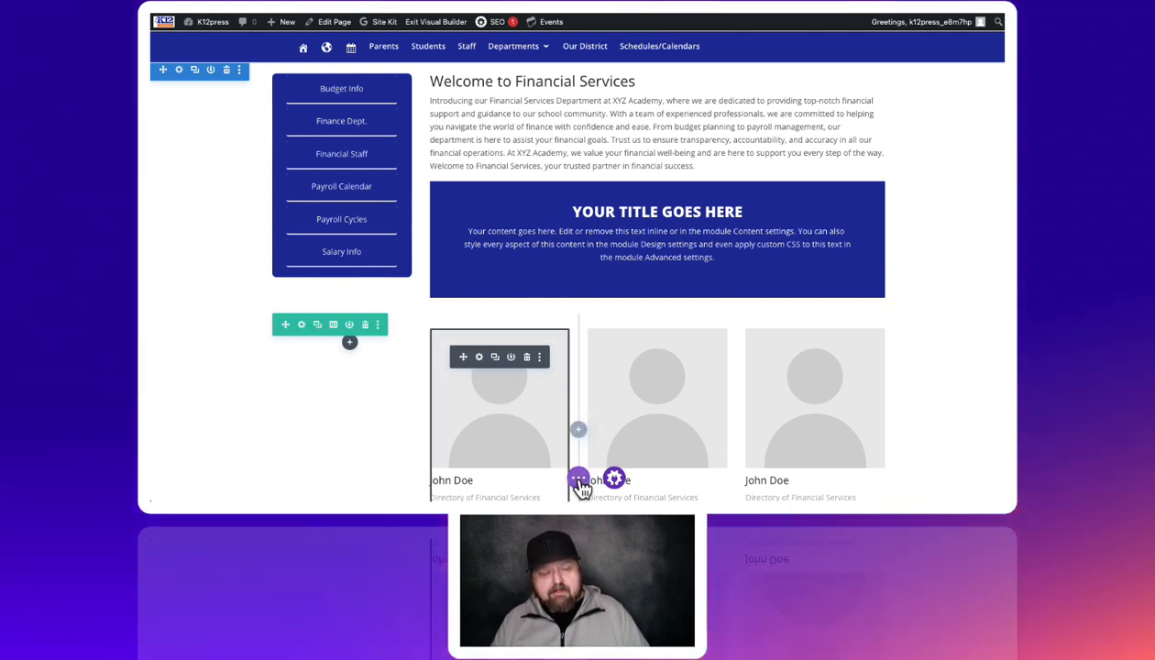
Save the page, store the layout in the library as 'XYZ Internal Defaults', and save again
{"action": "left_click", "coordinate": [578, 479]}
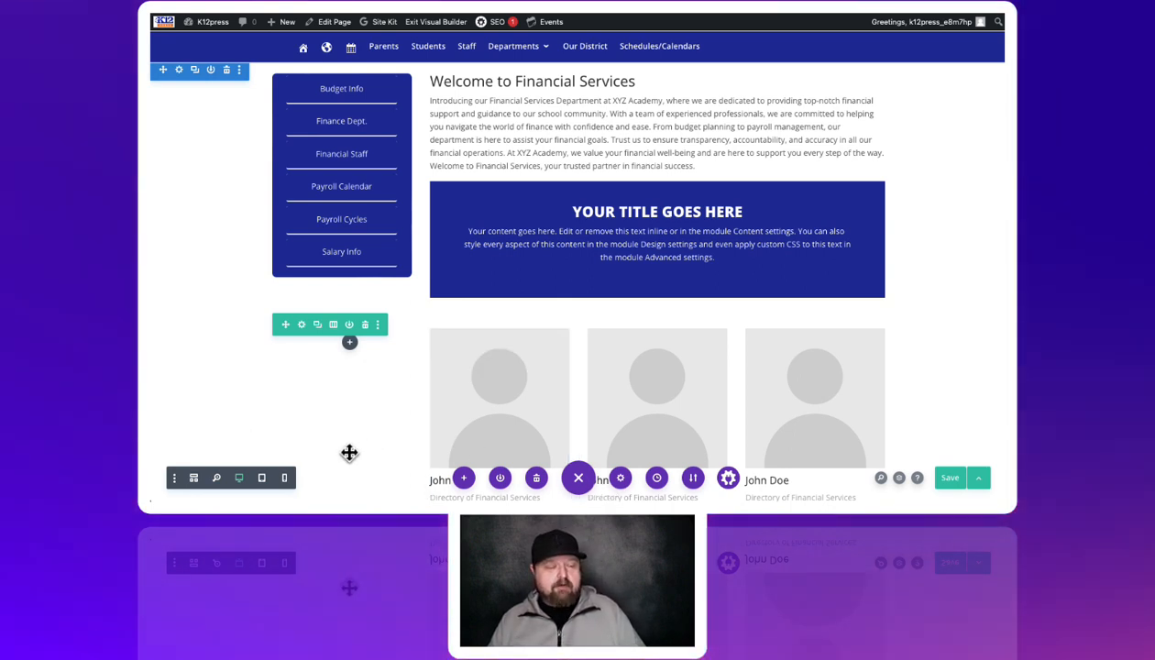
{"action": "left_click", "coordinate": [954, 482]}
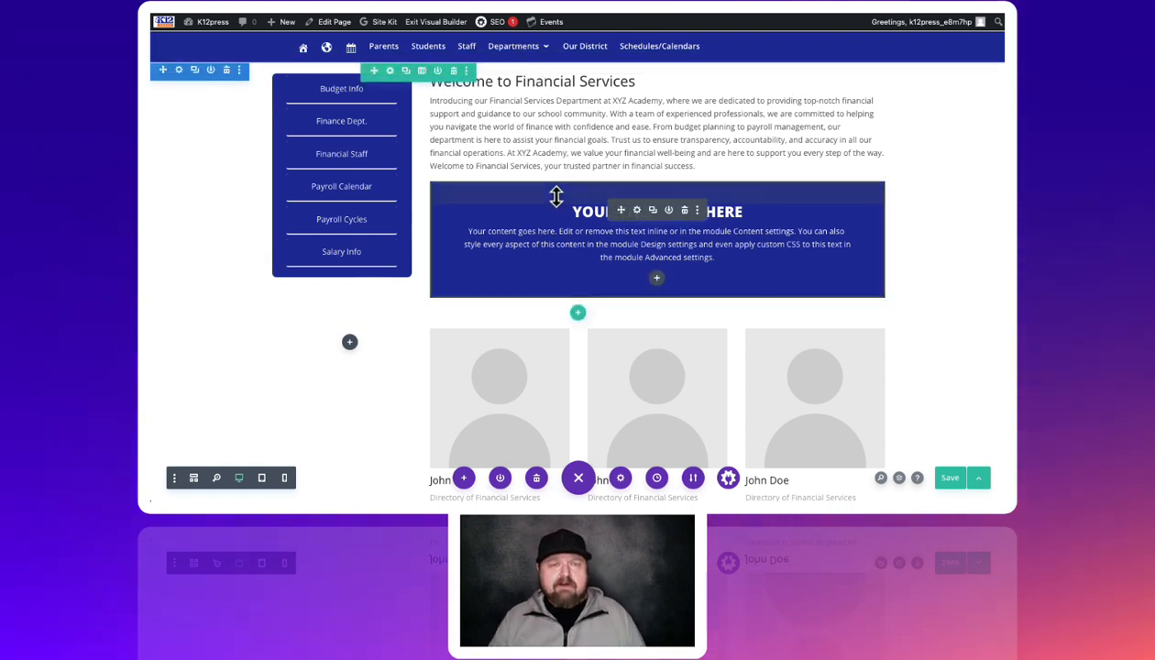
{"action": "left_click", "coordinate": [501, 478]}
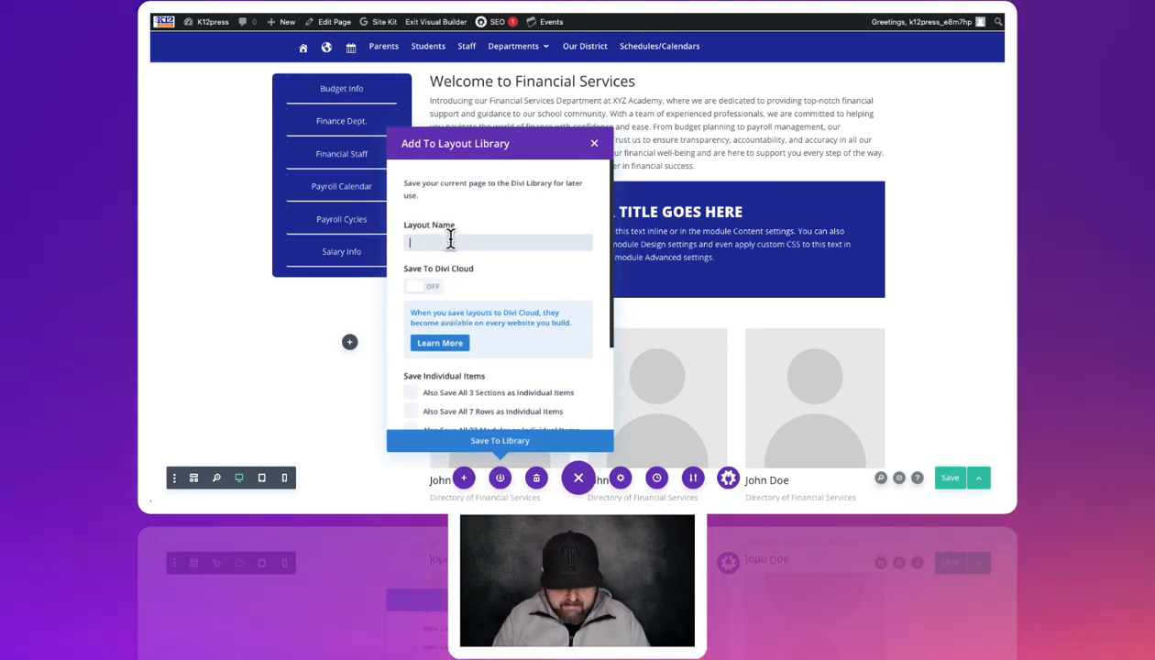
{"action": "type", "text": "XYZ"}
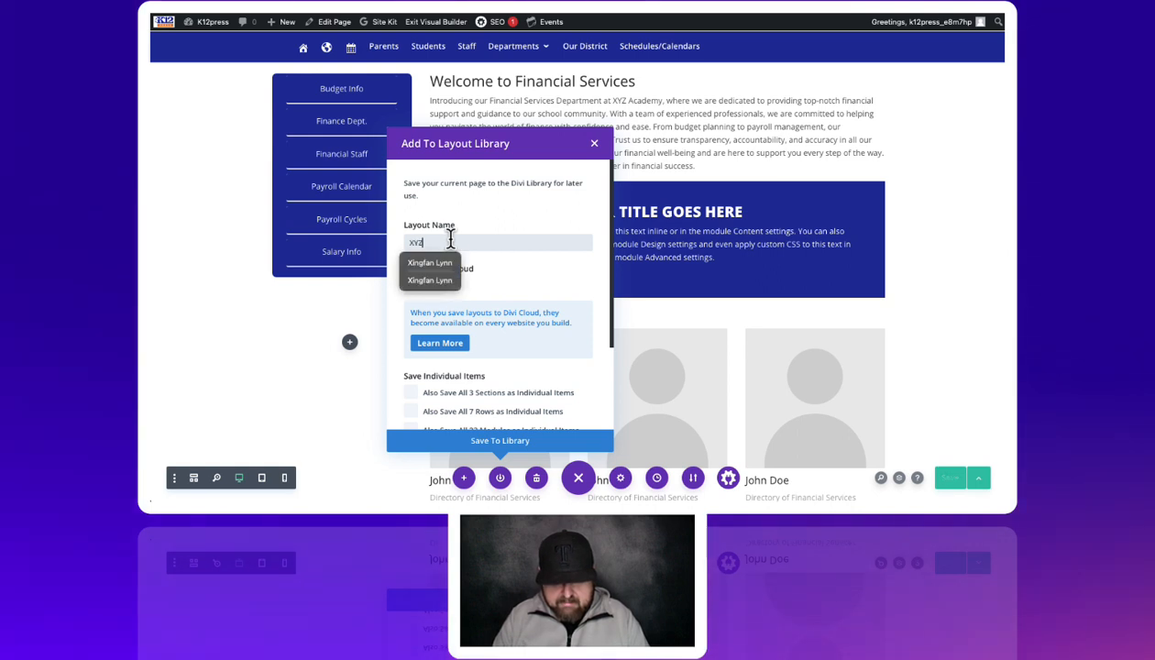
{"action": "type", "text": " Intern"}
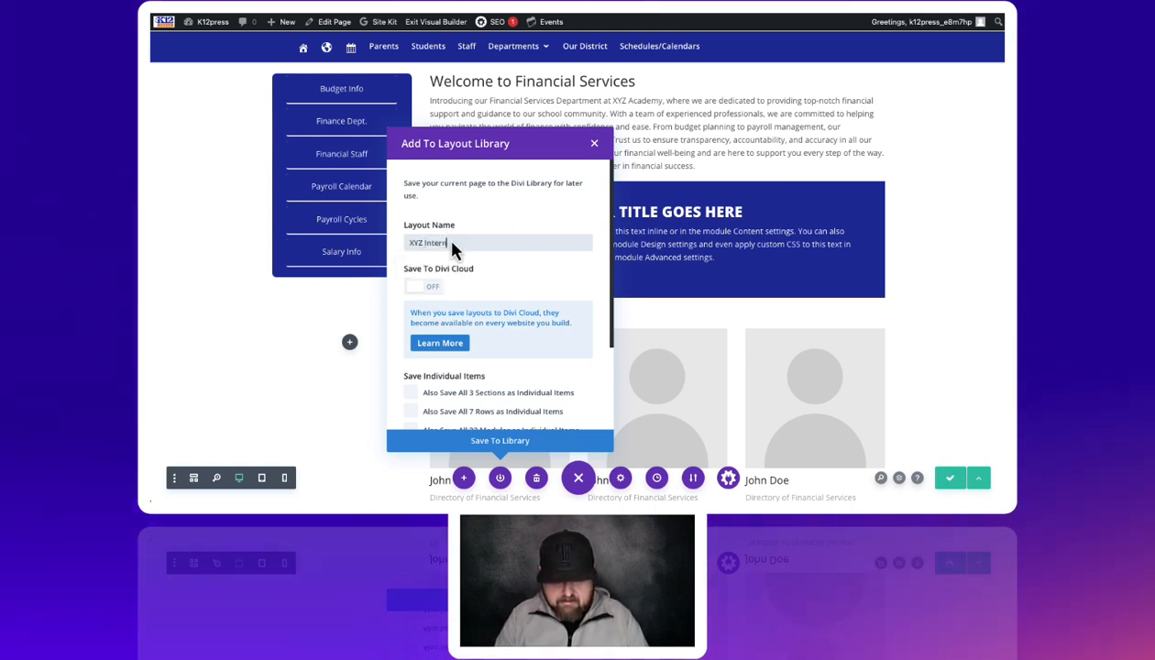
{"action": "type", "text": "al Defaul"}
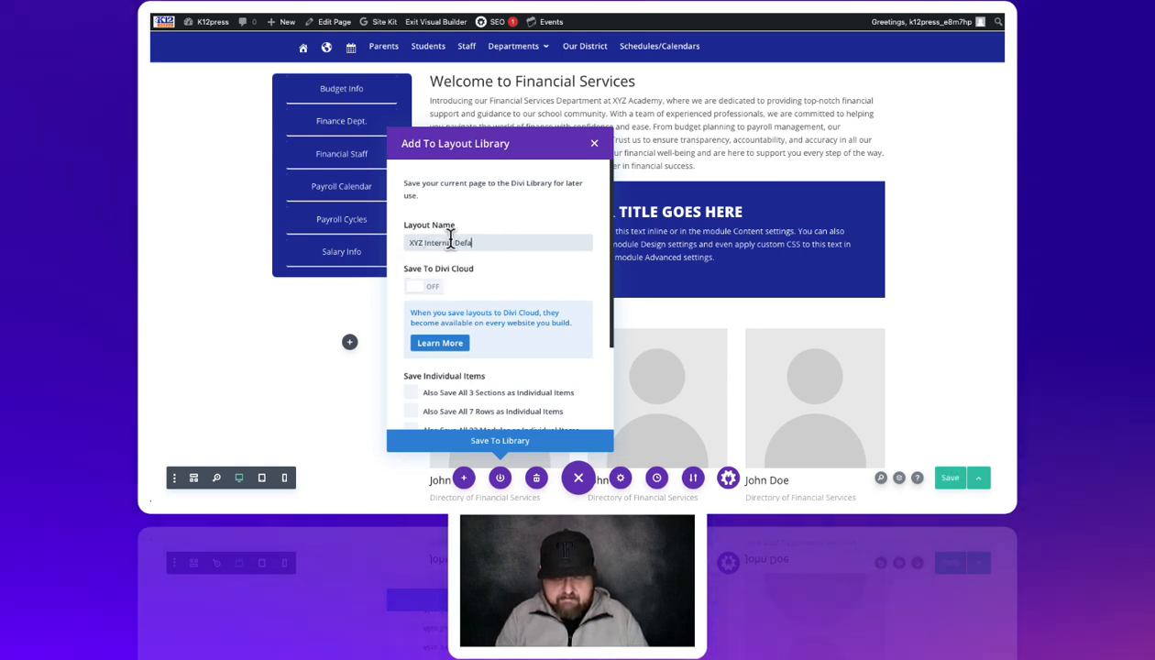
{"action": "type", "text": "ts"}
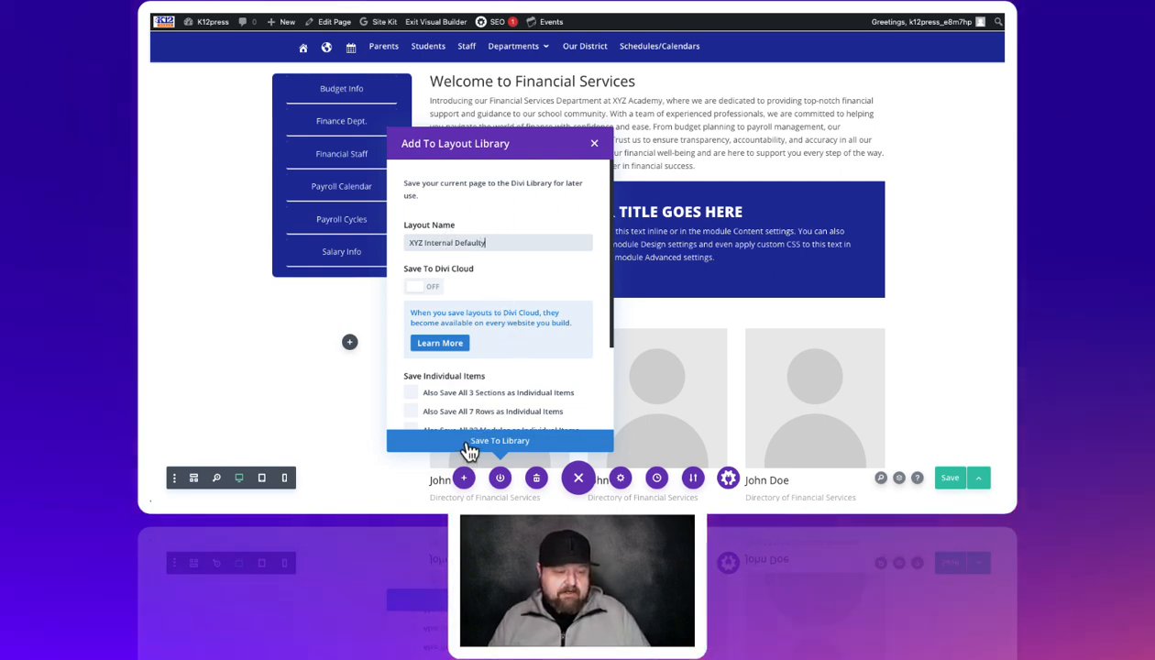
{"action": "left_click", "coordinate": [470, 447]}
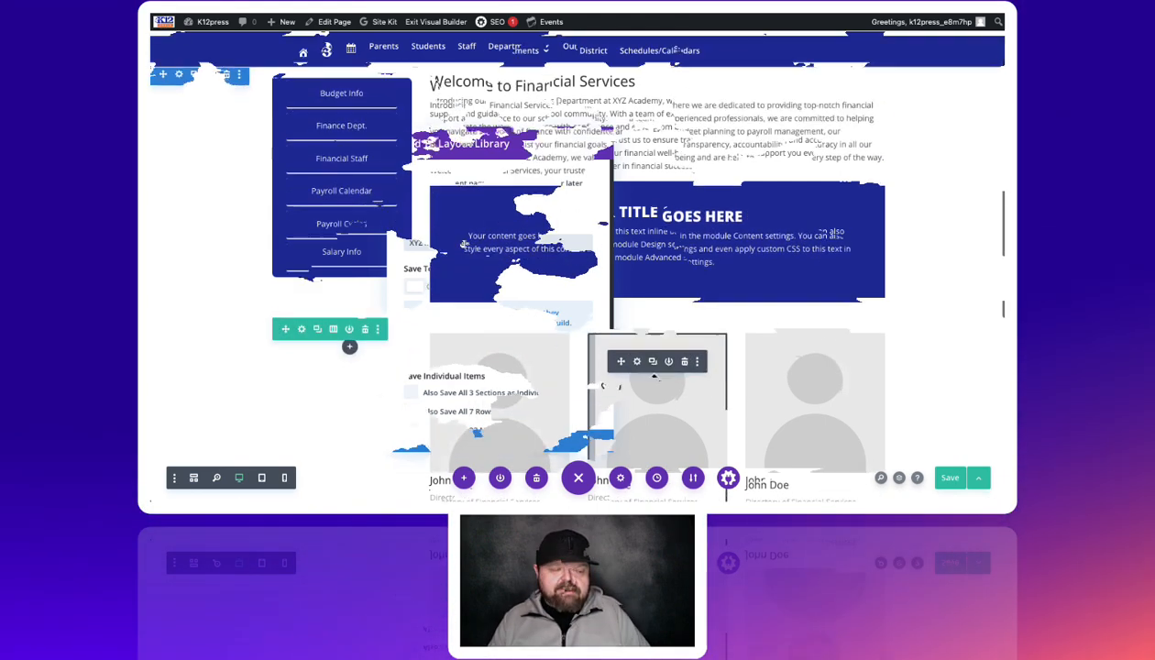
{"action": "left_click", "coordinate": [954, 479]}
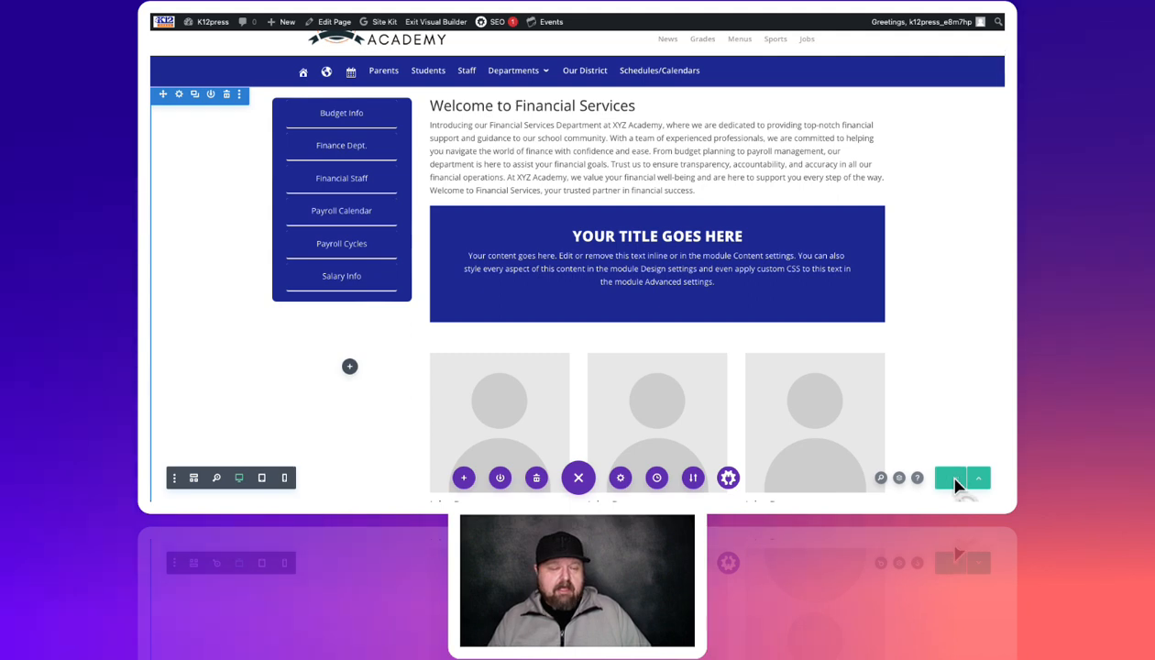
Exit the Visual Builder and scroll through the live Financial Services page
{"action": "left_click", "coordinate": [438, 23]}
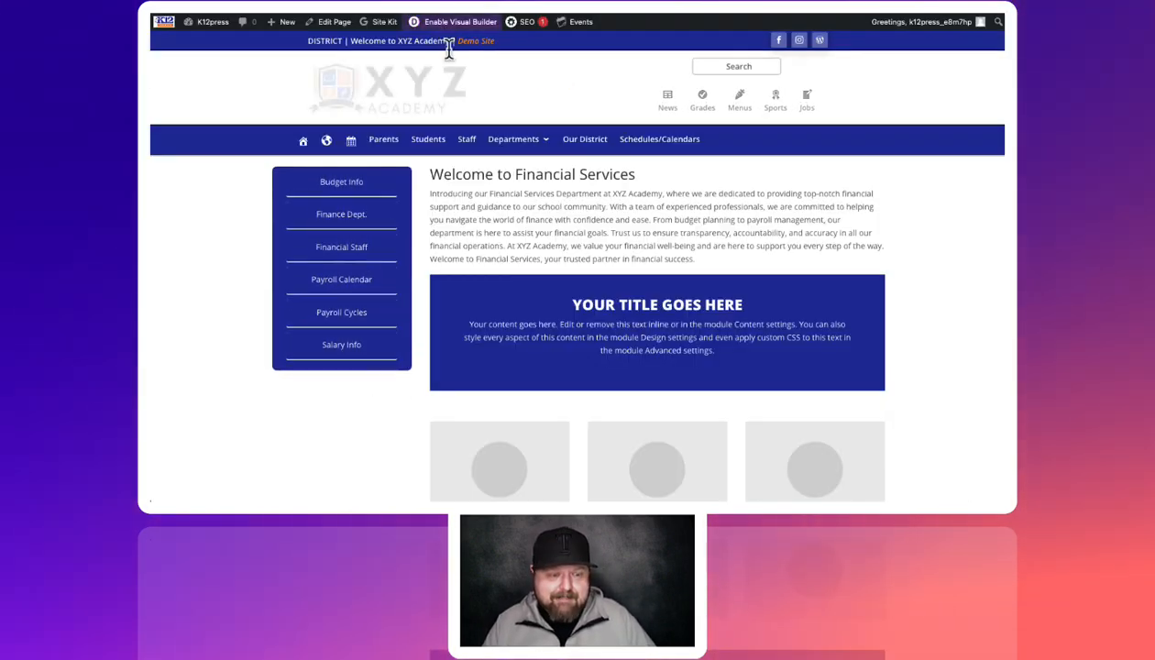
{"action": "mouse_move", "coordinate": [604, 271]}
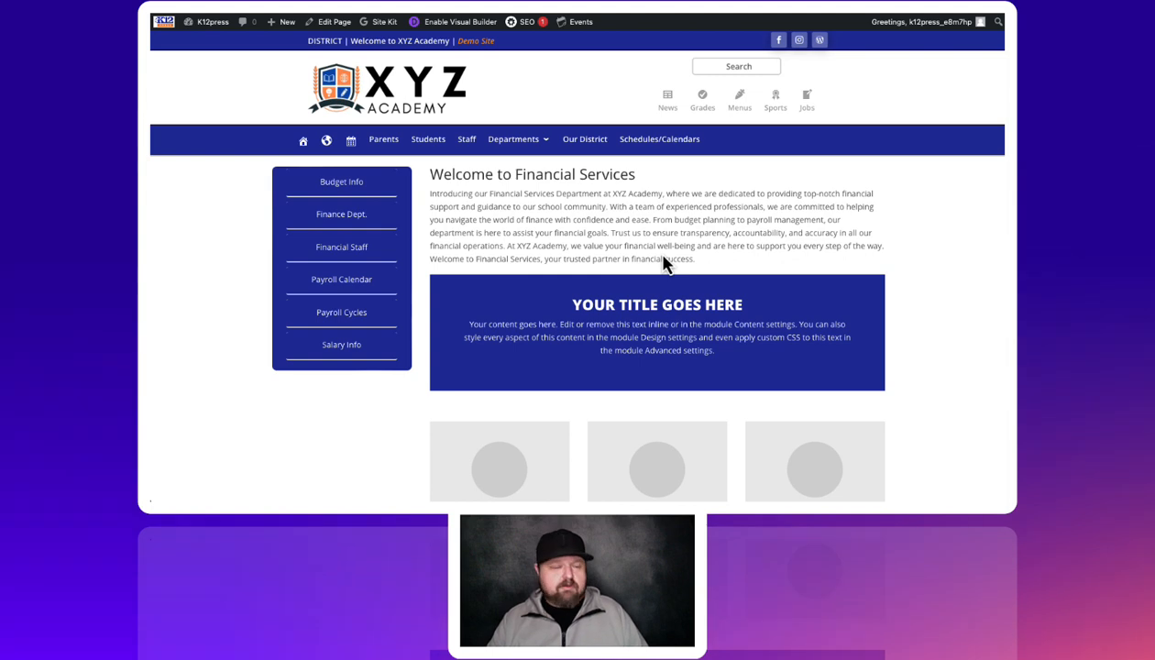
{"action": "scroll", "coordinate": [664, 264], "scroll_direction": "down", "scroll_amount": 3}
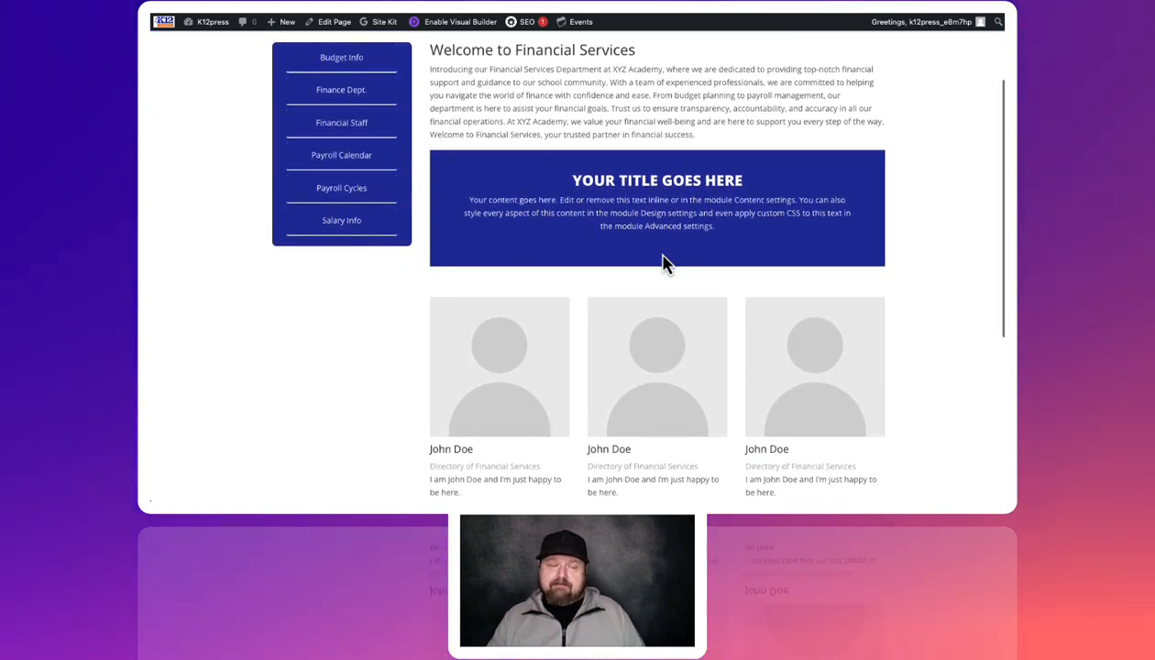